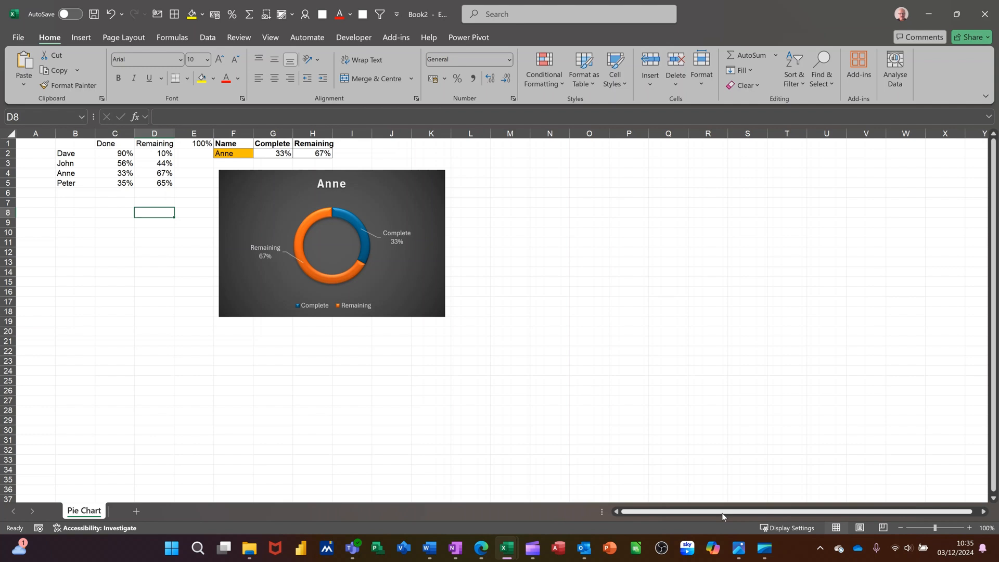
# Switch the drop-down in cell F2 to the second listed name and select that person's source row B3:D3
pyautogui.click(229, 154)
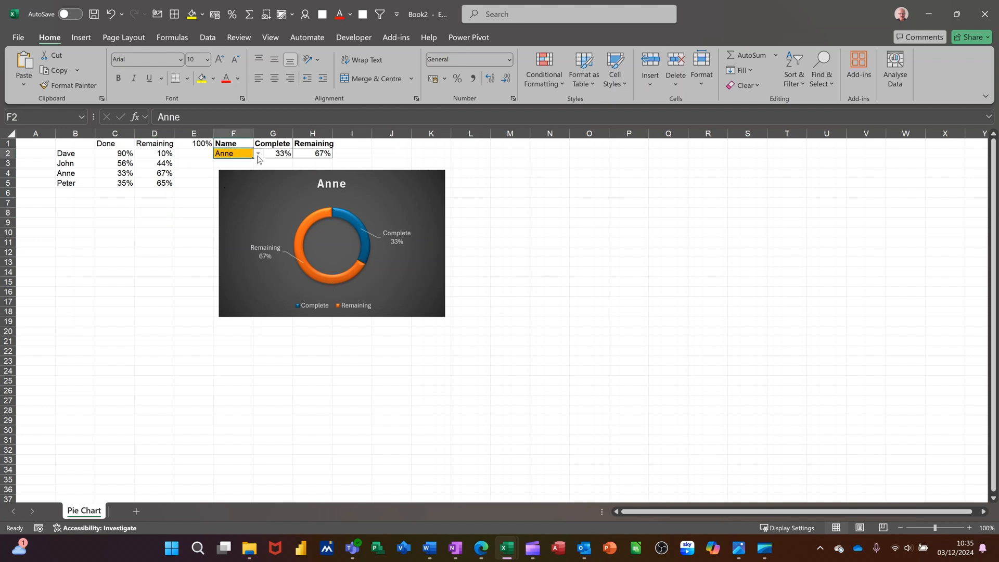
pyautogui.click(257, 156)
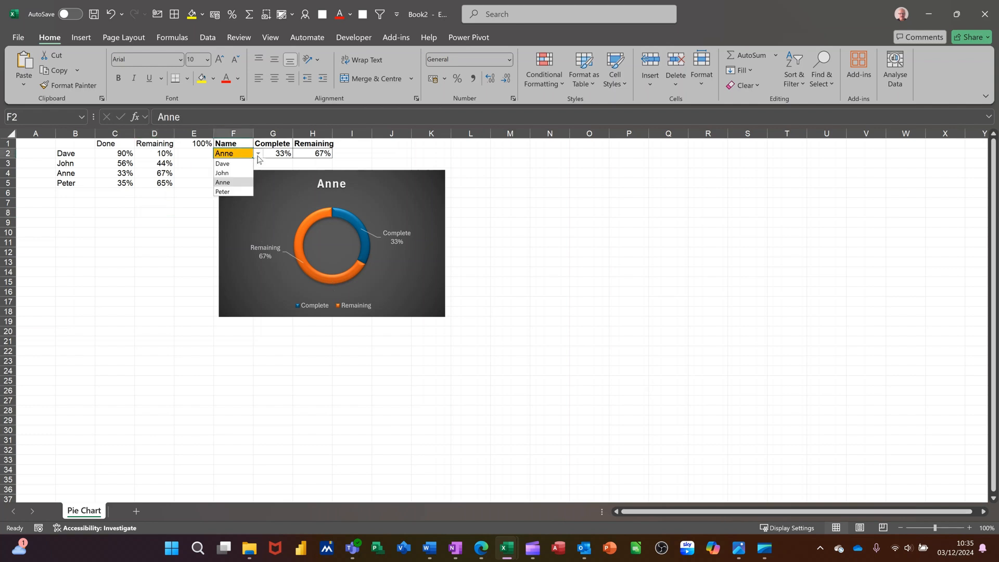
pyautogui.click(227, 173)
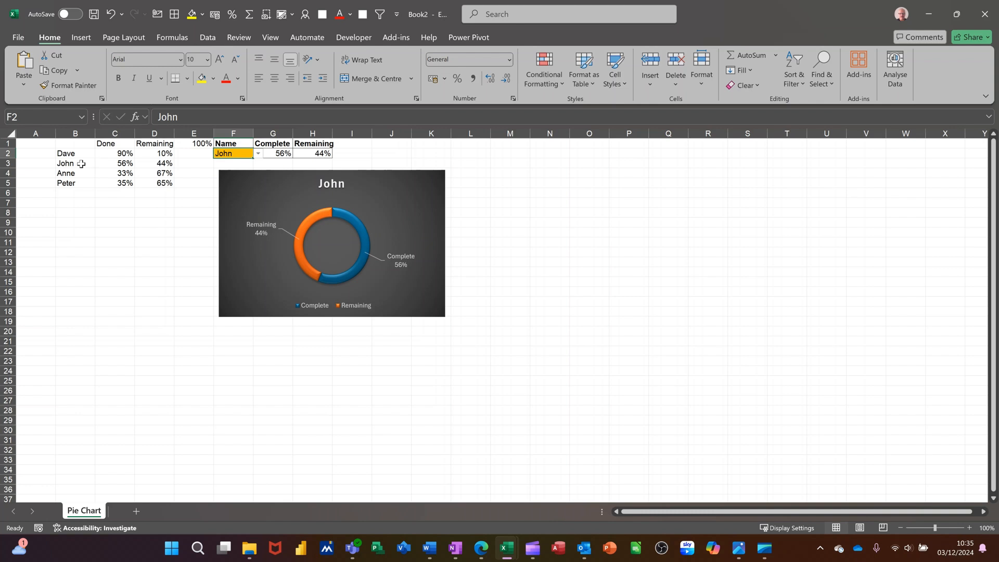
pyautogui.moveTo(80, 163); pyautogui.dragTo(150, 162)
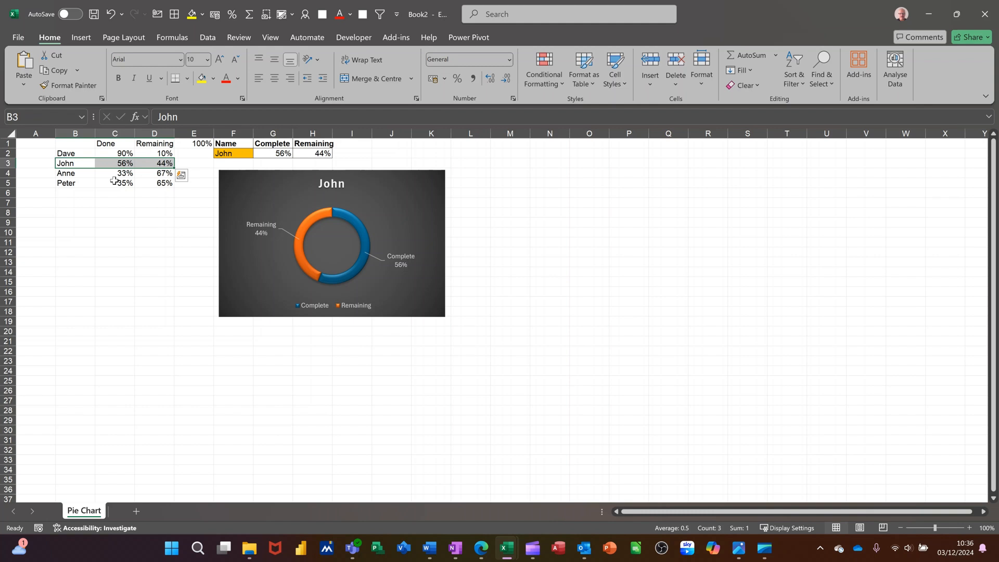
# Delete the existing doughnut chart from the Pie Chart sheet
pyautogui.click(236, 182)
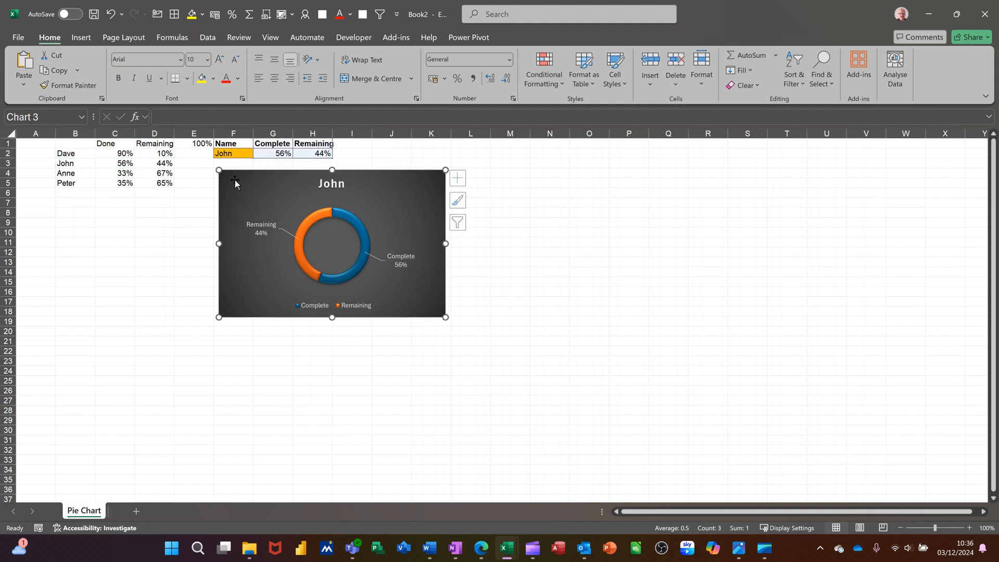
pyautogui.press('Delete')
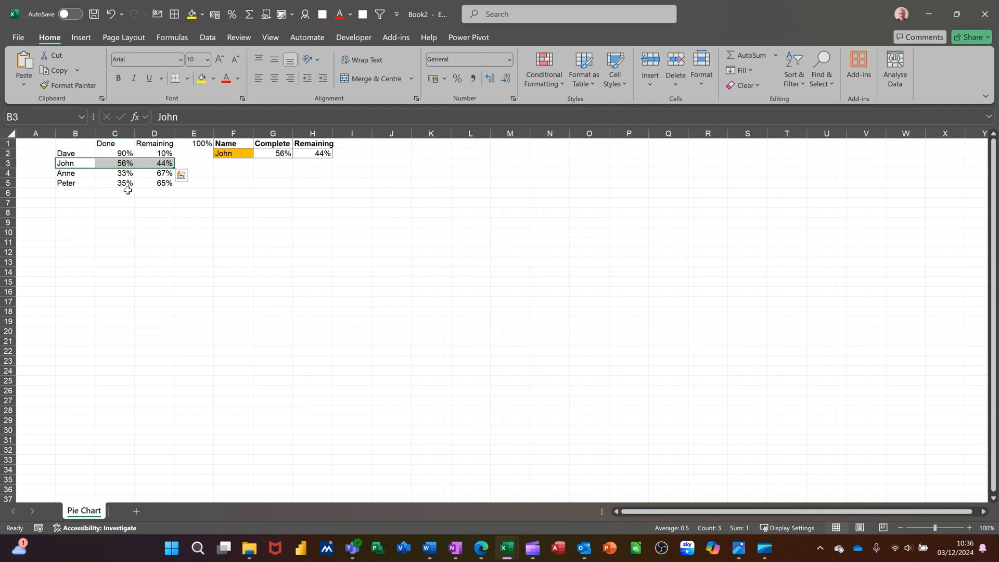
# Add three more staff first names below the existing list, in cells B6 to B8
pyautogui.click(70, 191)
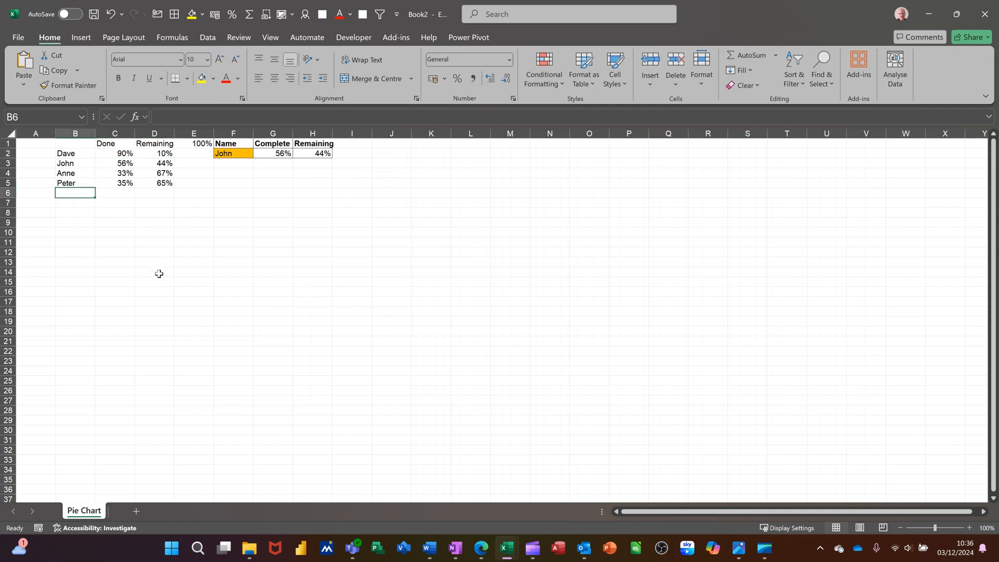
pyautogui.write('Bill')
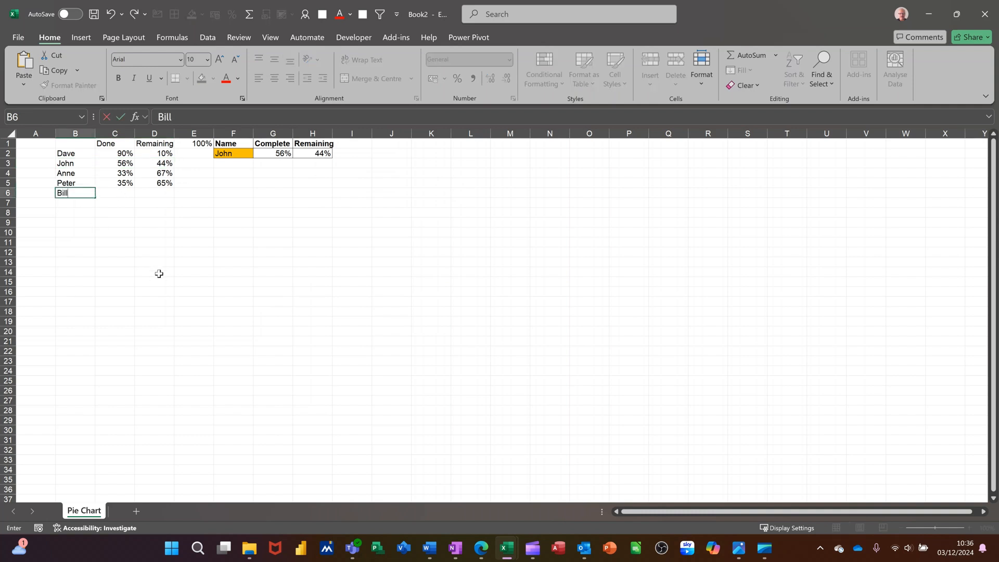
pyautogui.press('Return')
pyautogui.write('Ben')
pyautogui.press('Return')
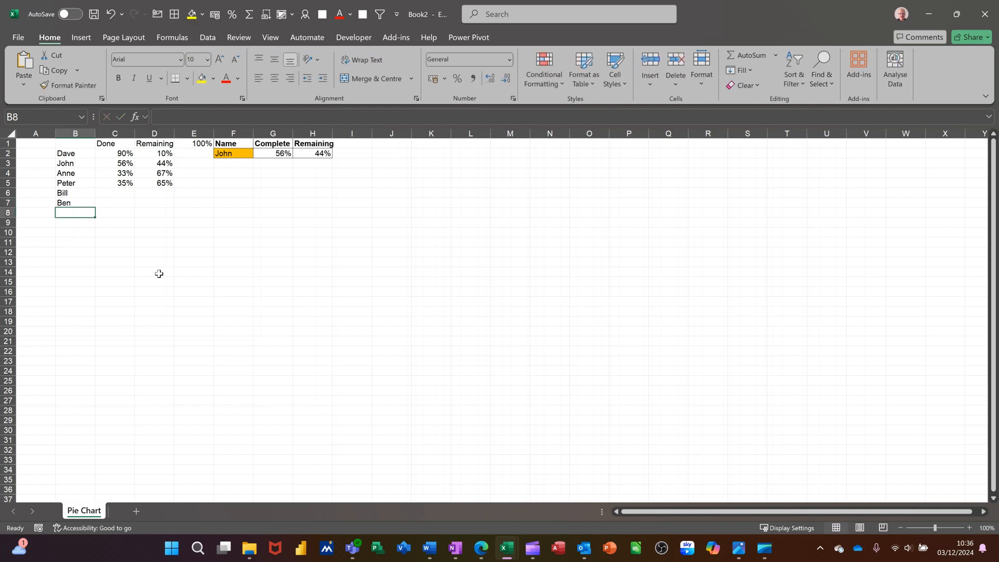
pyautogui.write('Weed')
pyautogui.press('Return')
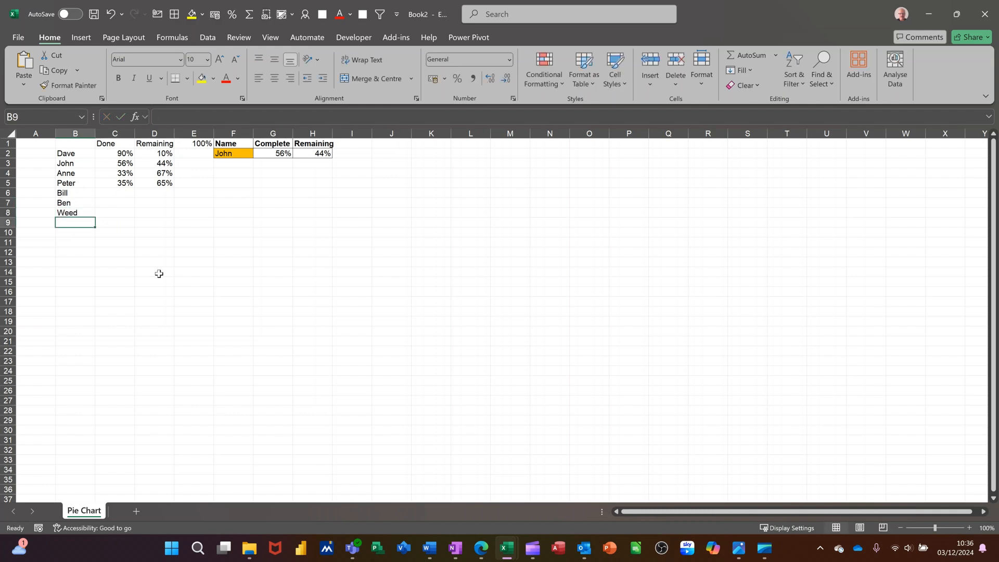
# Enter the Done percentages 34, 44 and 55 for the three added people in C6 to C8
pyautogui.click(124, 193)
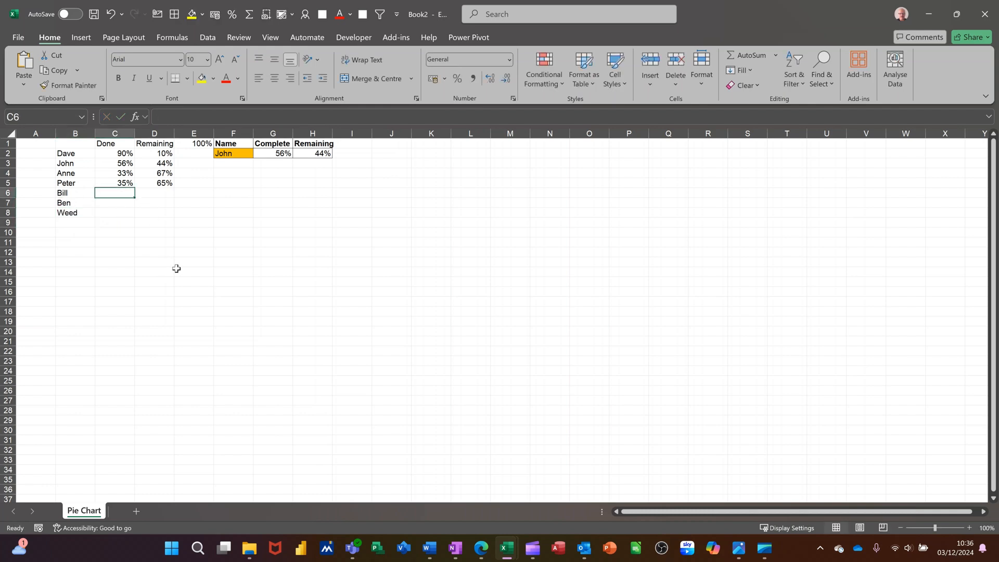
pyautogui.write('34')
pyautogui.press('Return')
pyautogui.write('44')
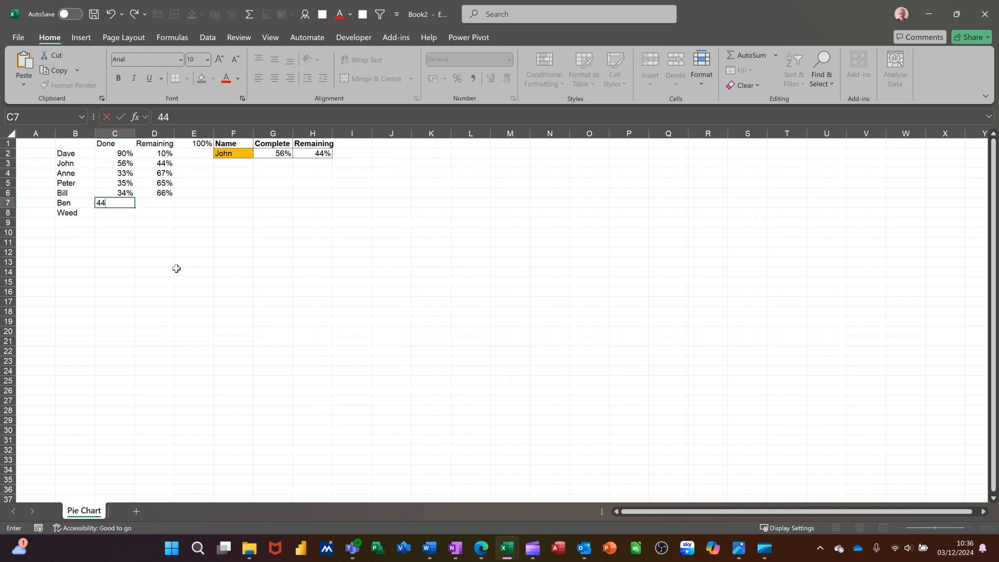
pyautogui.press('Return')
pyautogui.write('55')
pyautogui.press('Return')
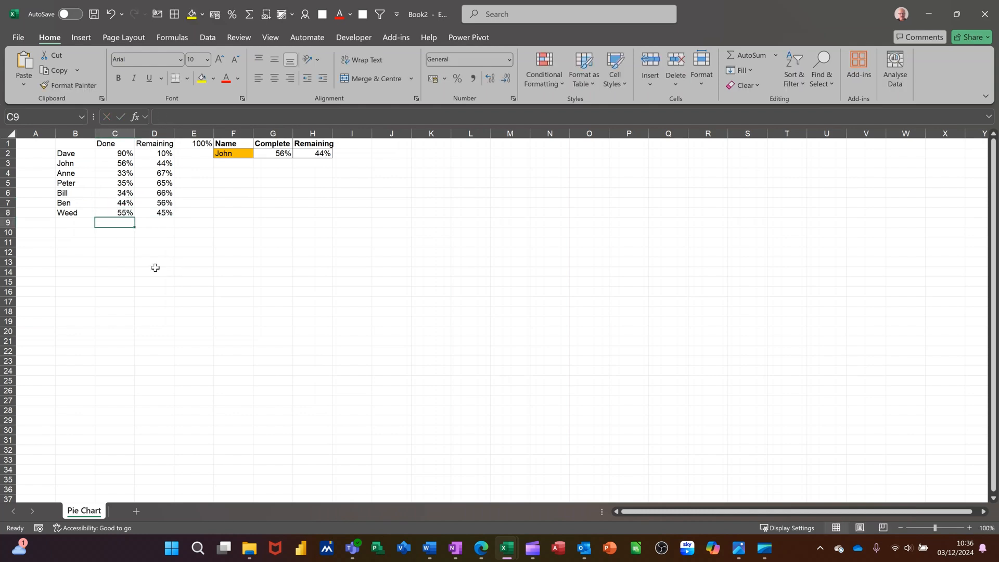
# Define the staff data table B1:D8 as a named range called "staff"
pyautogui.keyDown('ctrl'); pyautogui.scroll(3, 466, 337); pyautogui.keyUp('ctrl')
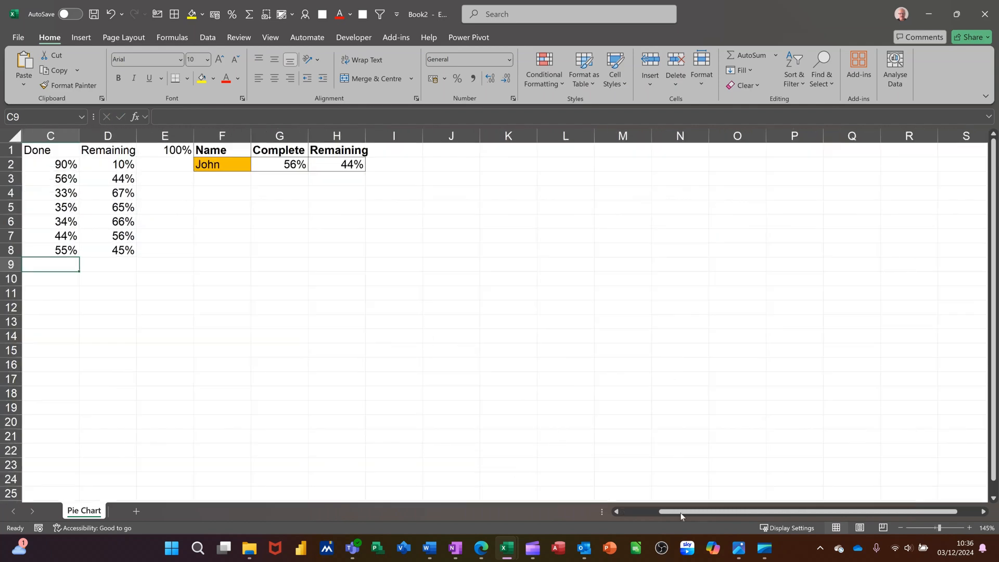
pyautogui.moveTo(655, 520); pyautogui.dragTo(597, 489)
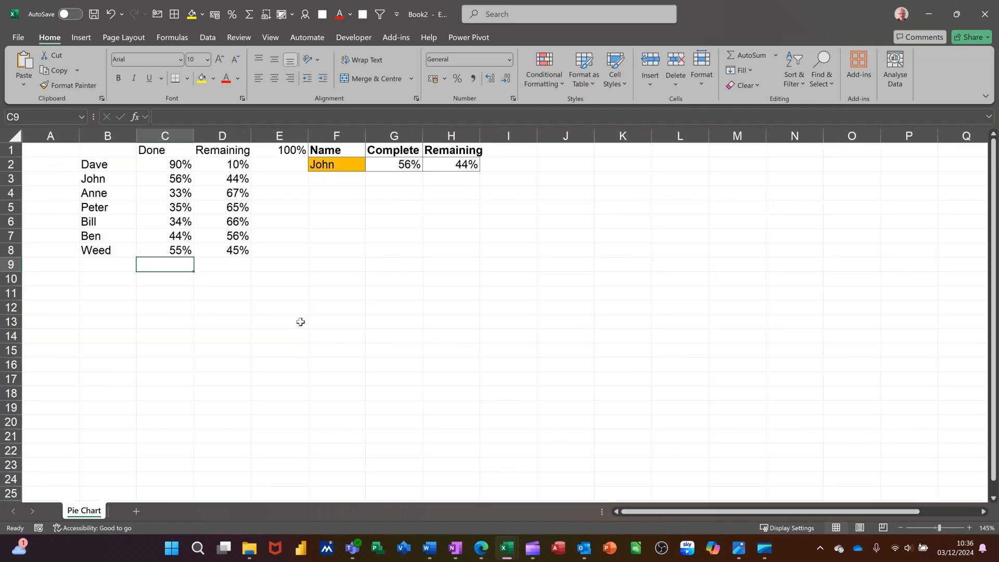
pyautogui.moveTo(93, 152); pyautogui.dragTo(205, 250)
pyautogui.click(37, 114)
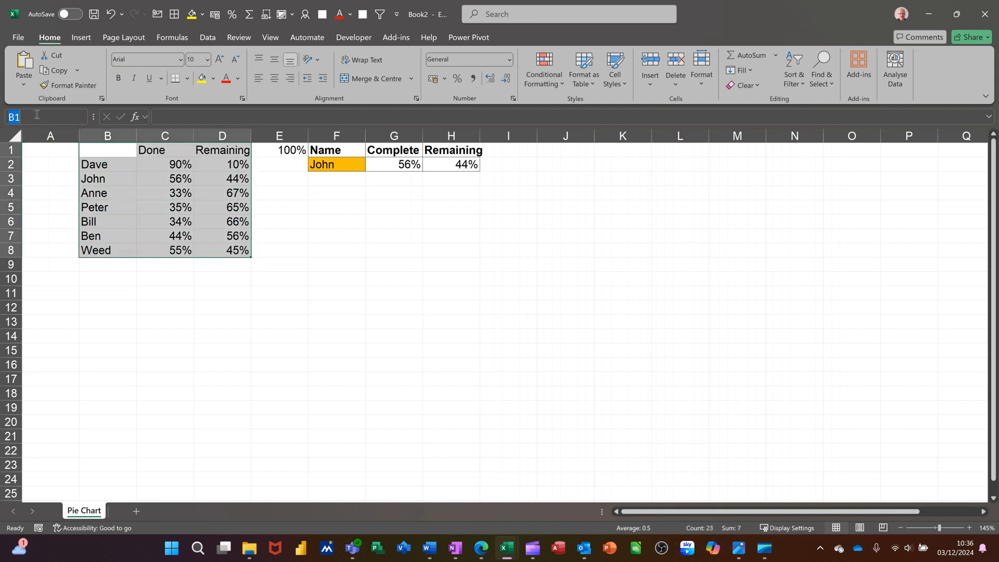
pyautogui.write('staff')
pyautogui.press('Return')
# Fill cell F5 with yellow and give it the defined name "input"
pyautogui.click(336, 204)
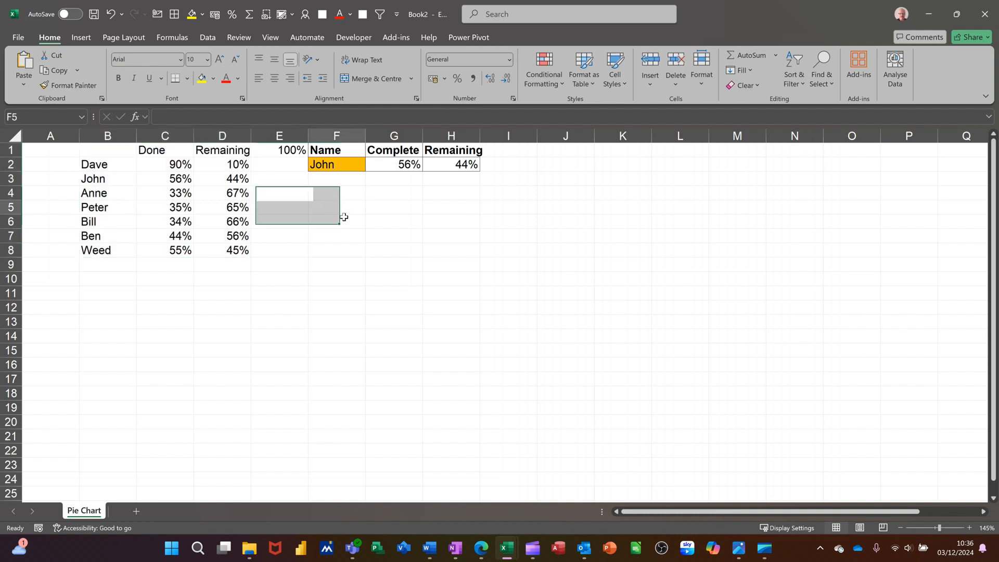
pyautogui.click(202, 78)
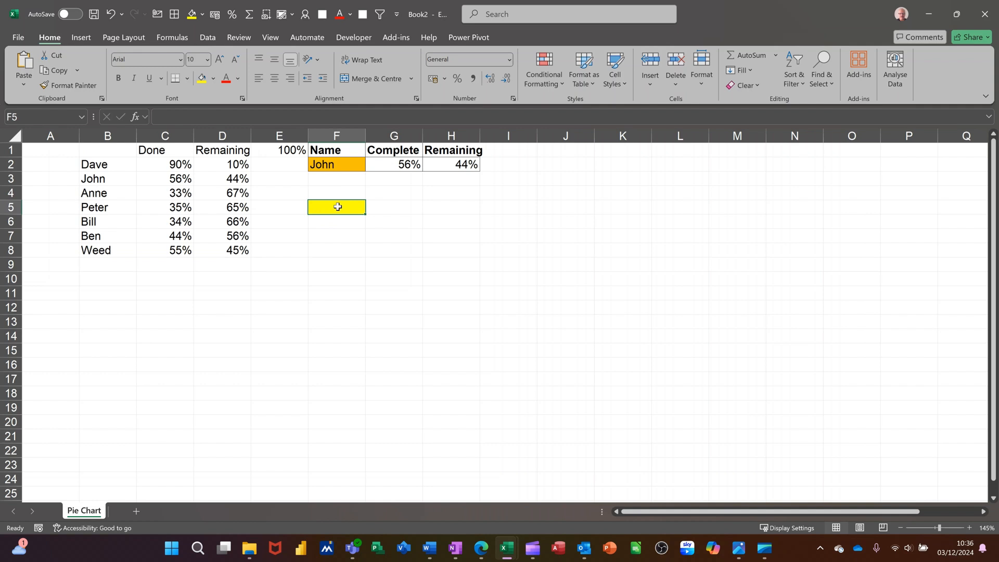
pyautogui.click(32, 116)
pyautogui.write('input')
pyautogui.press('Return')
# Copy the Name, Complete and Remaining headers from F1:H1 to F4:H4
pyautogui.moveTo(326, 150); pyautogui.dragTo(451, 151)
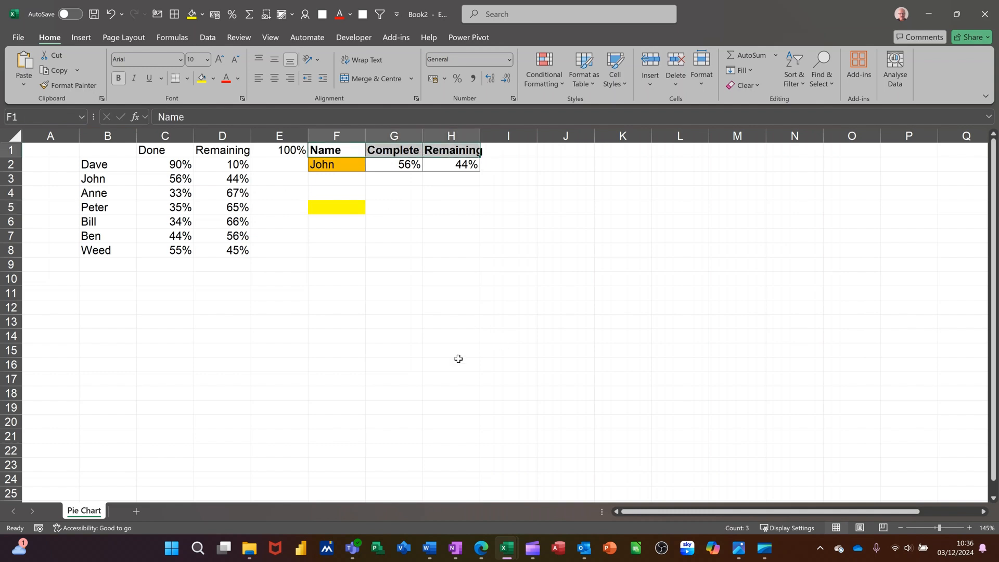
pyautogui.hotkey('ctrl', 'c')
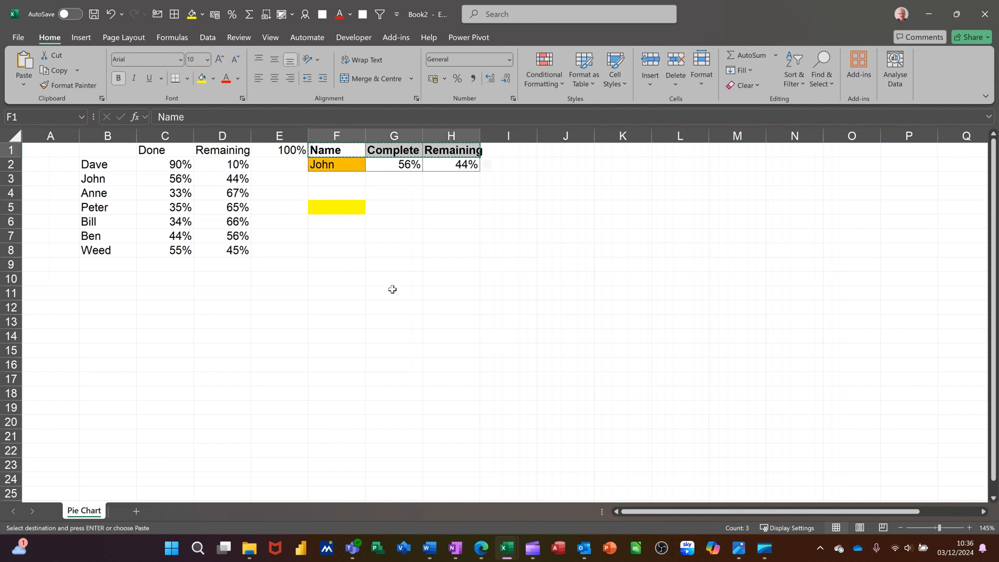
pyautogui.click(337, 196)
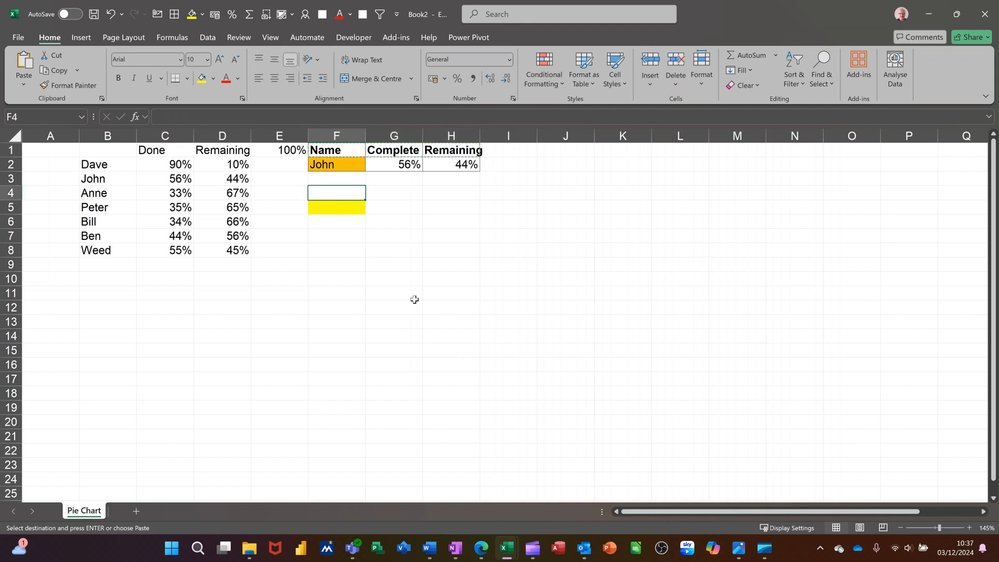
pyautogui.hotkey('ctrl', 'v')
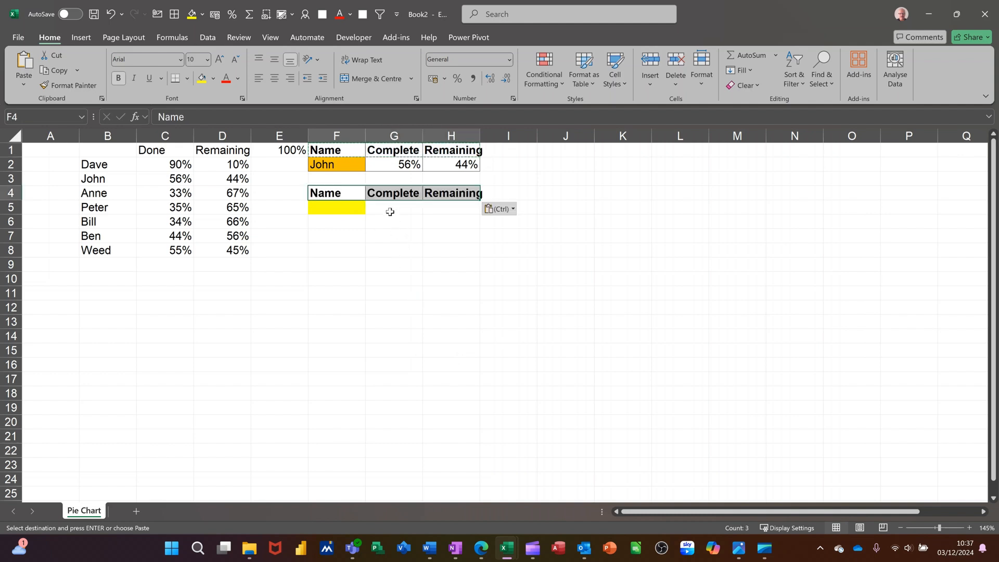
# Format G5:H5 as percentages and apply all borders to F5:H5
pyautogui.moveTo(389, 212); pyautogui.dragTo(452, 208)
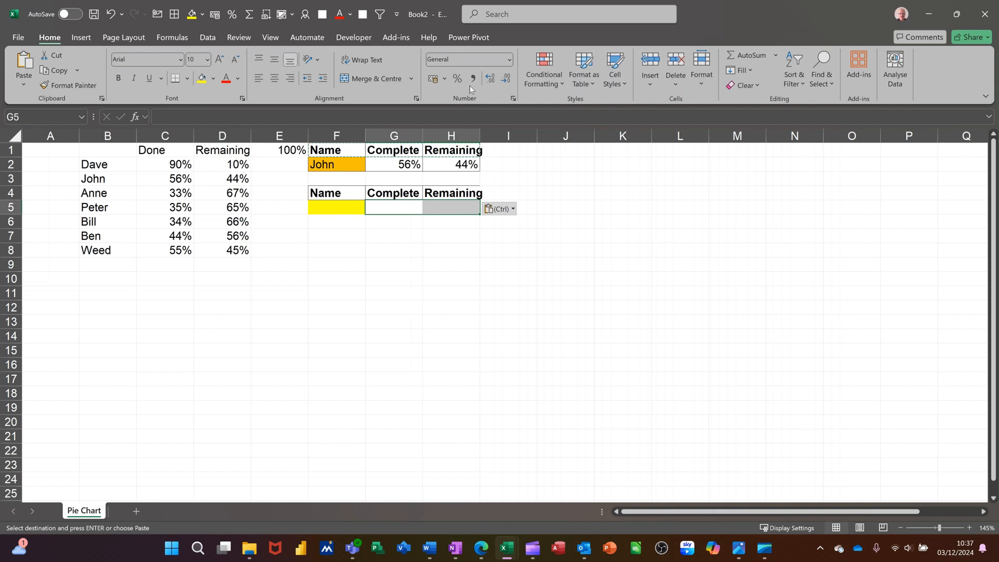
pyautogui.click(457, 78)
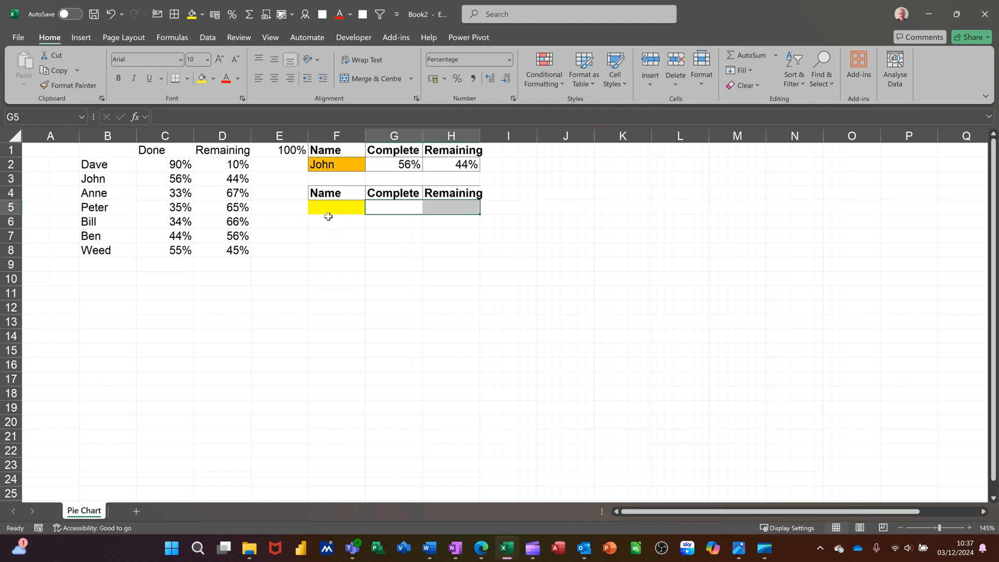
pyautogui.moveTo(350, 205); pyautogui.dragTo(439, 204)
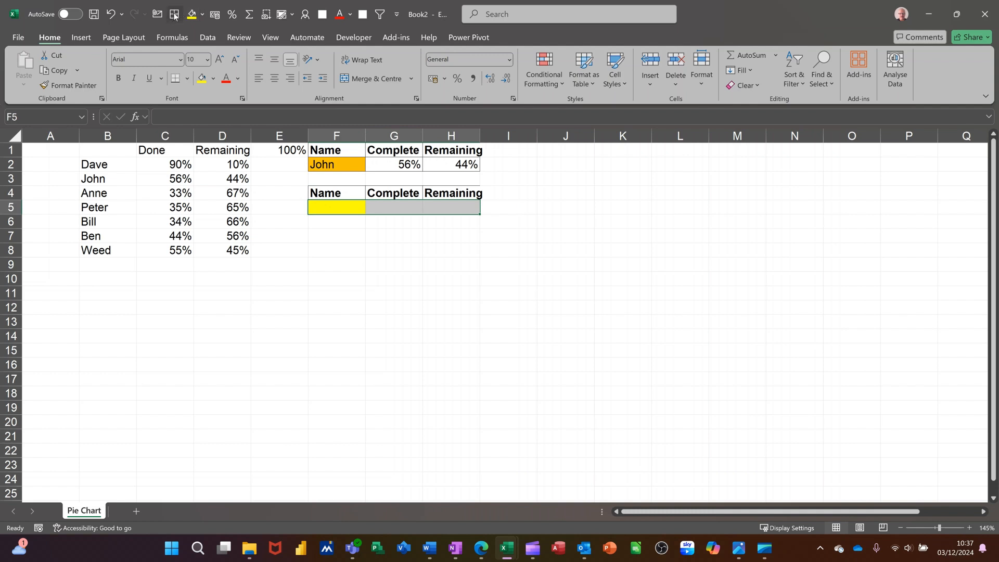
pyautogui.click(352, 236)
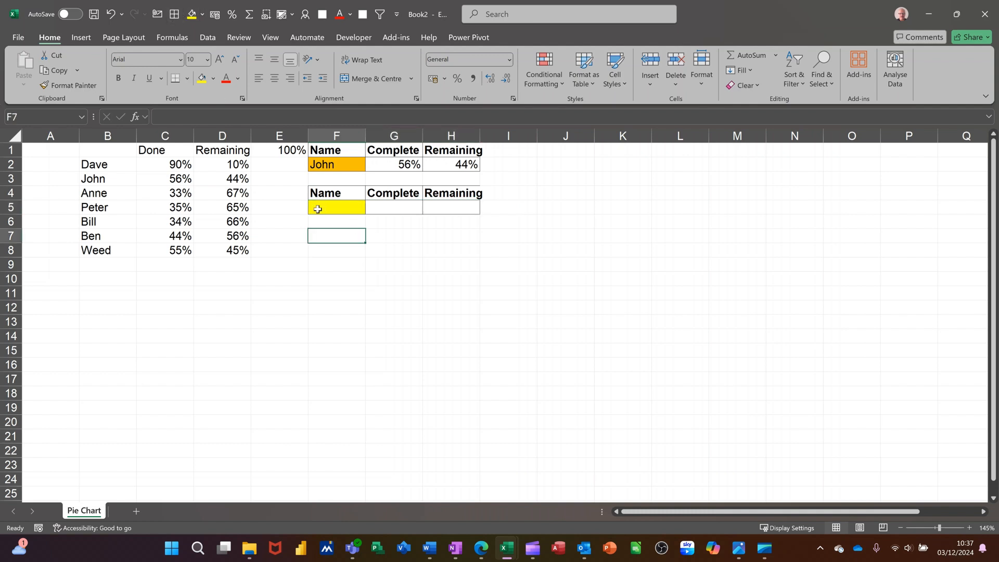
# Examine the existing drop-down list in cell F2 as a reference for the yellow input cell
pyautogui.click(332, 207)
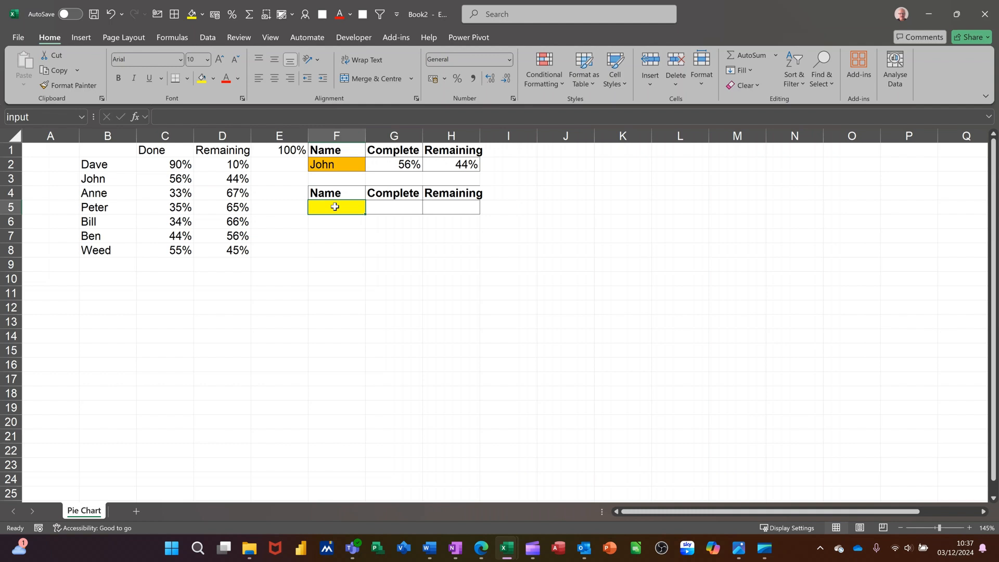
pyautogui.click(342, 163)
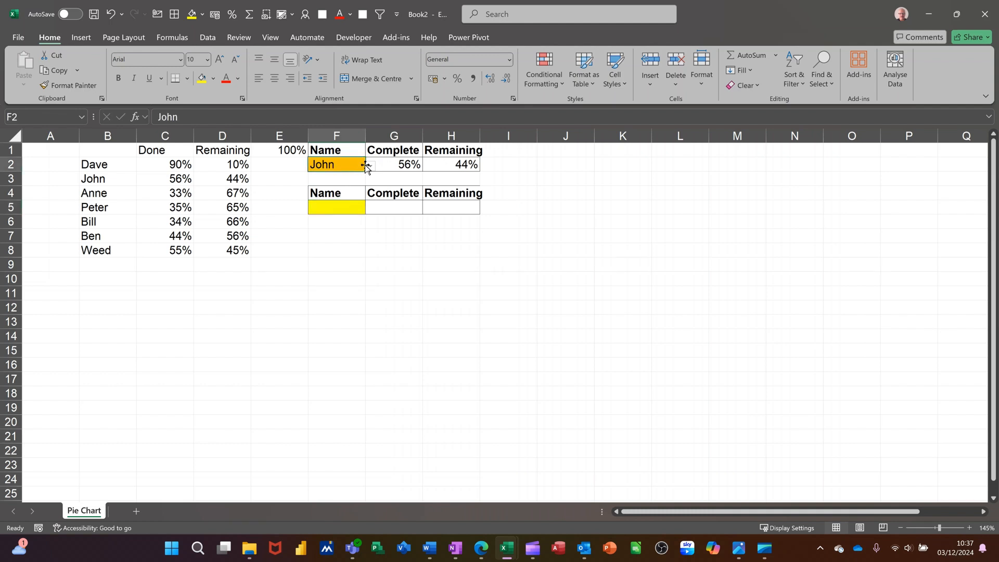
pyautogui.click(370, 166)
pyautogui.click(370, 165)
# Add List data validation to the yellow cell F5, using the names in =$B$2:$B$8 as its source
pyautogui.click(328, 207)
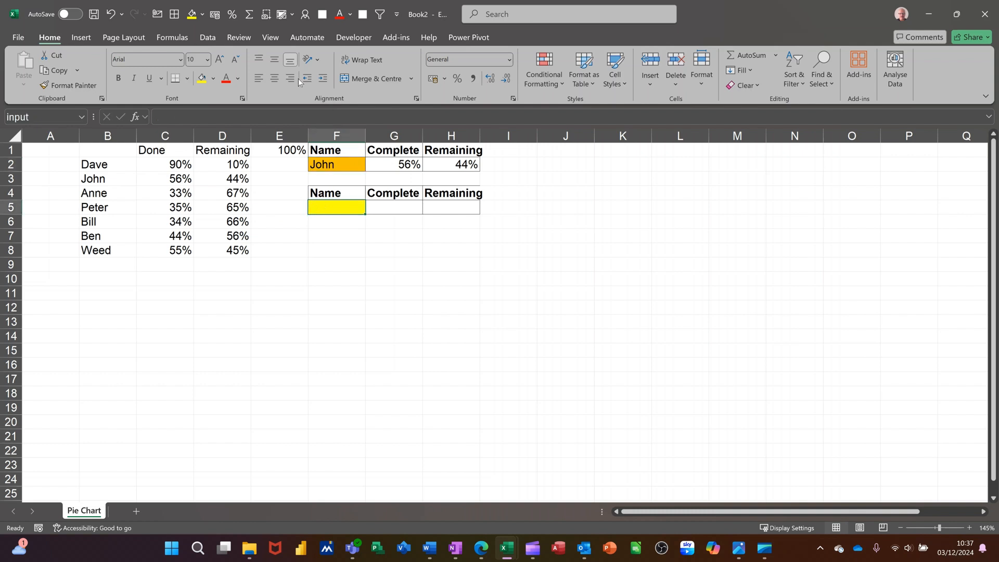
pyautogui.click(207, 37)
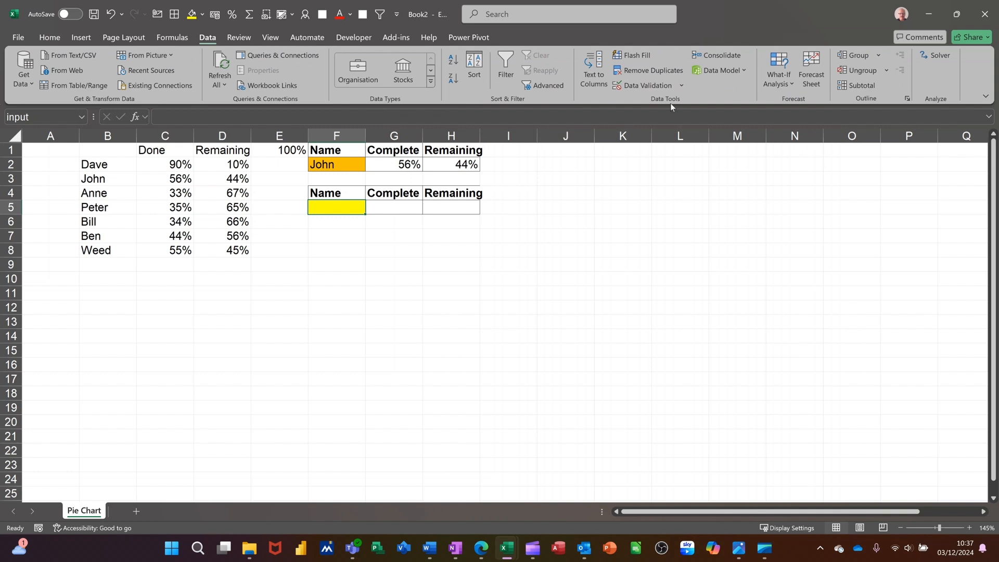
pyautogui.click(632, 87)
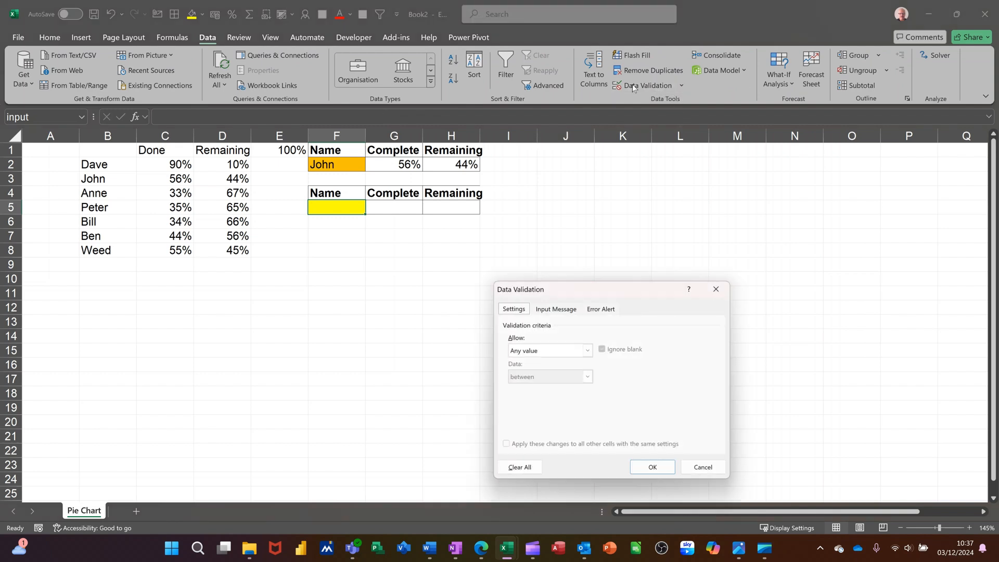
pyautogui.click(586, 352)
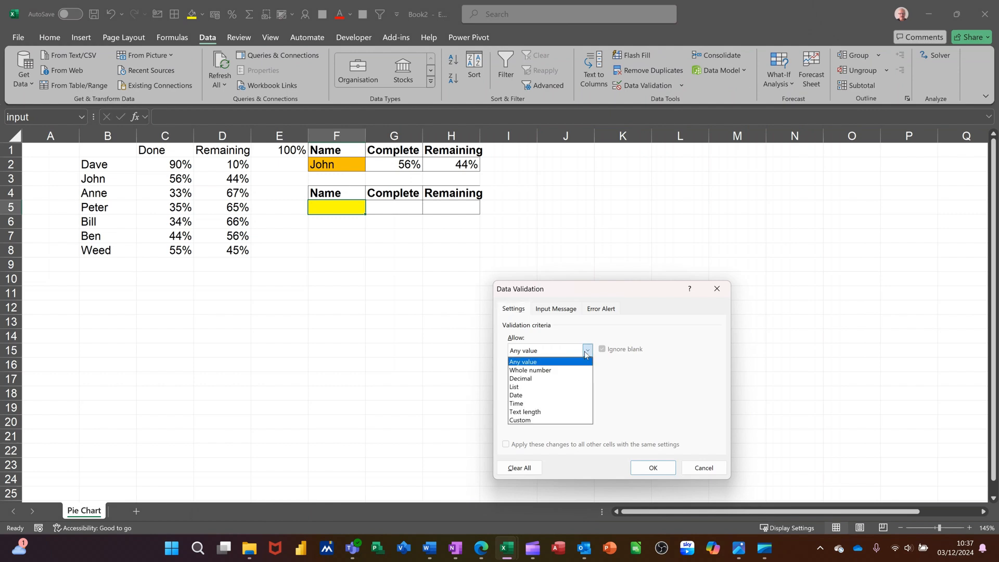
pyautogui.click(546, 386)
pyautogui.click(540, 401)
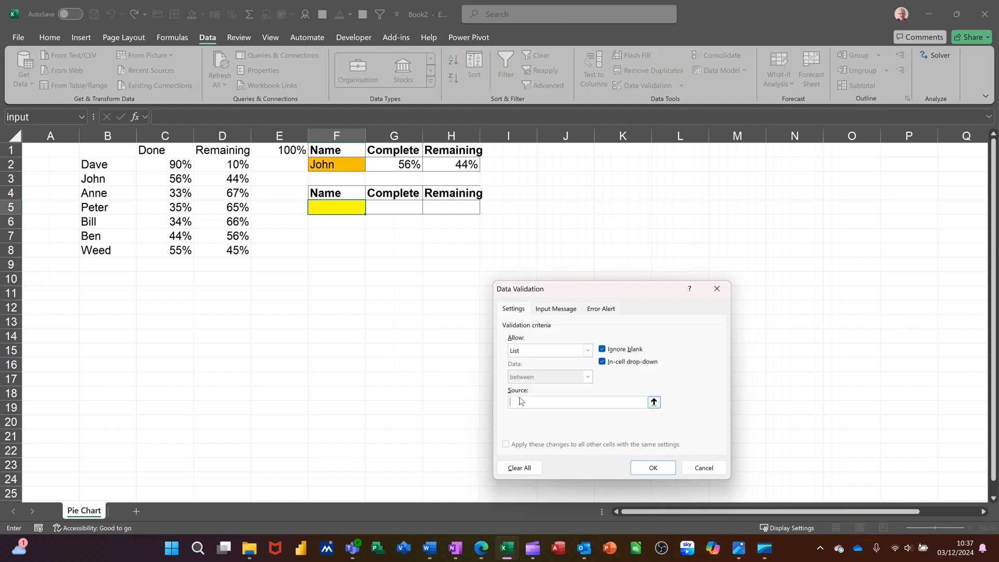
pyautogui.moveTo(104, 167); pyautogui.dragTo(122, 254)
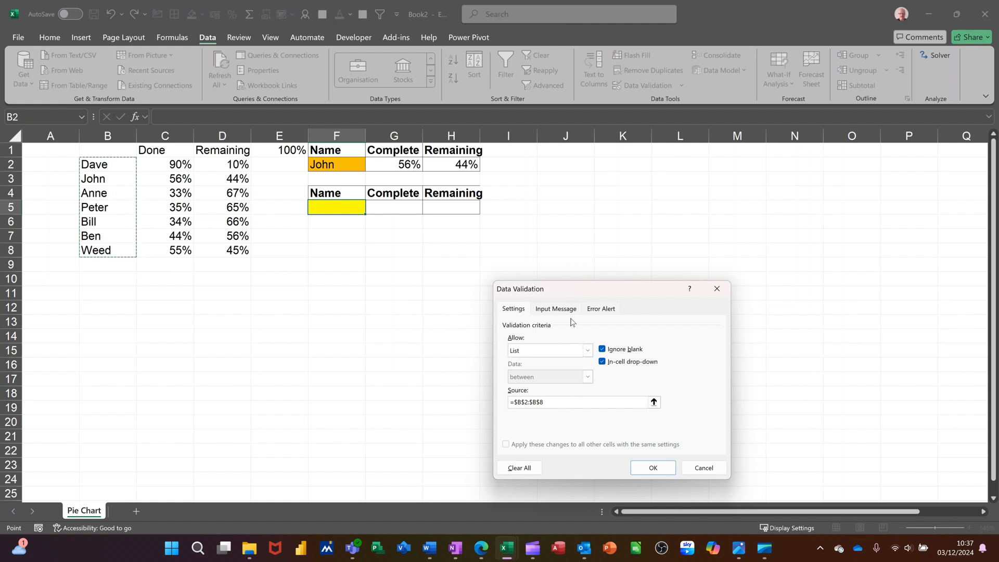
pyautogui.click(648, 470)
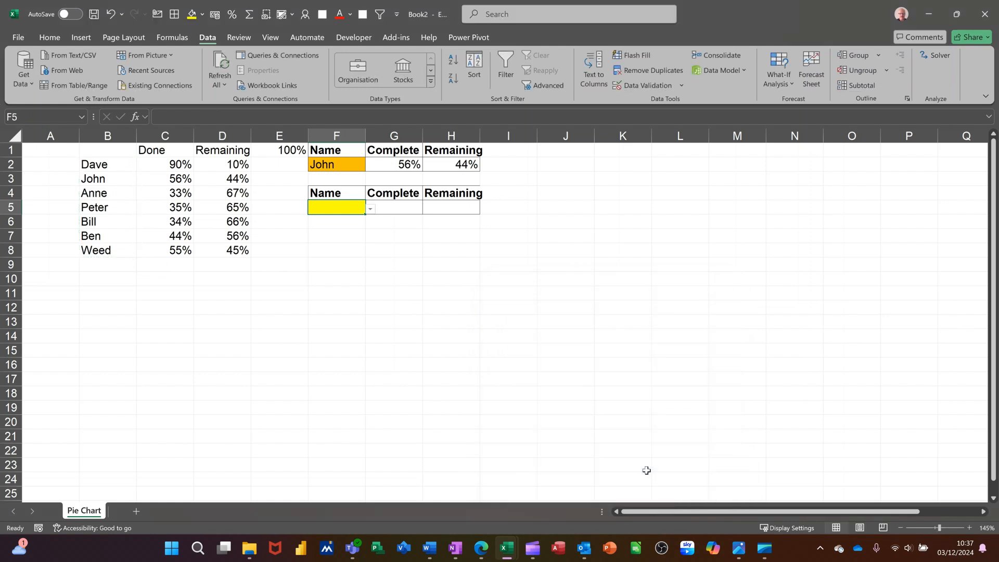
# Choose the first name from the drop-down list in F5 and compare it with its row in the staff table
pyautogui.click(370, 210)
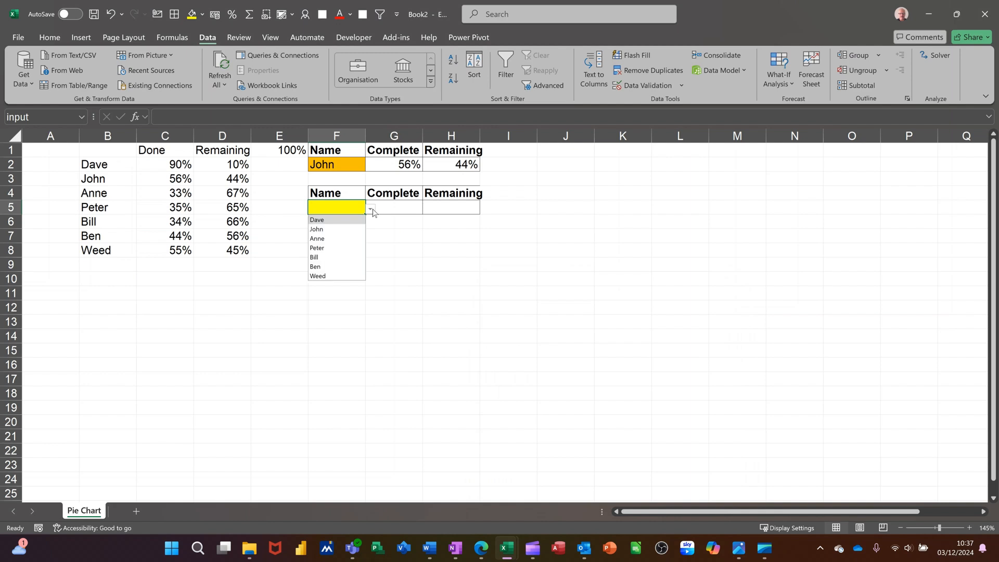
pyautogui.click(336, 220)
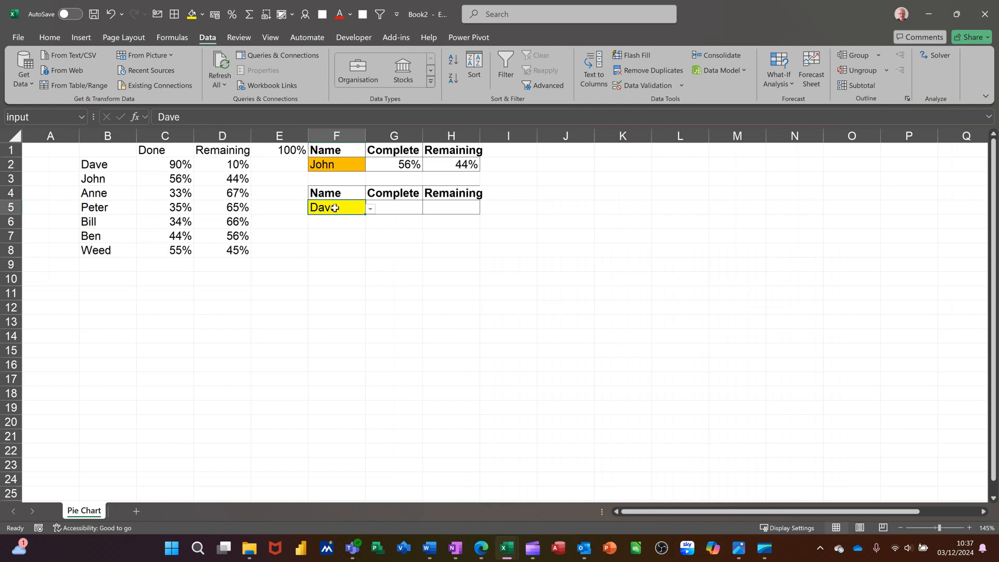
pyautogui.moveTo(101, 165); pyautogui.dragTo(230, 164)
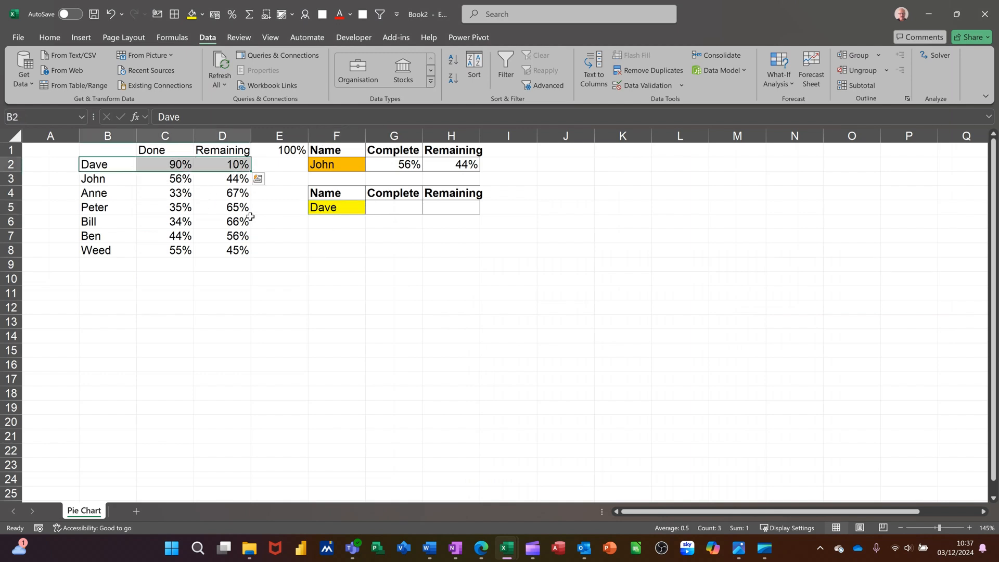
pyautogui.click(323, 208)
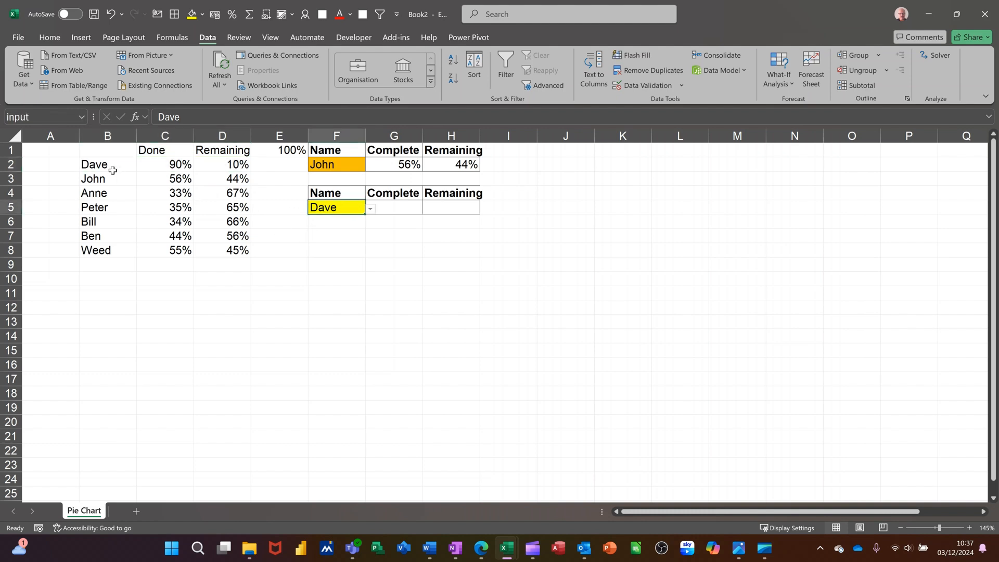
# Create a formula-based conditional formatting rule for the staff data B2:D8 with the formula =$B2=$F$5
pyautogui.moveTo(101, 165); pyautogui.dragTo(221, 251)
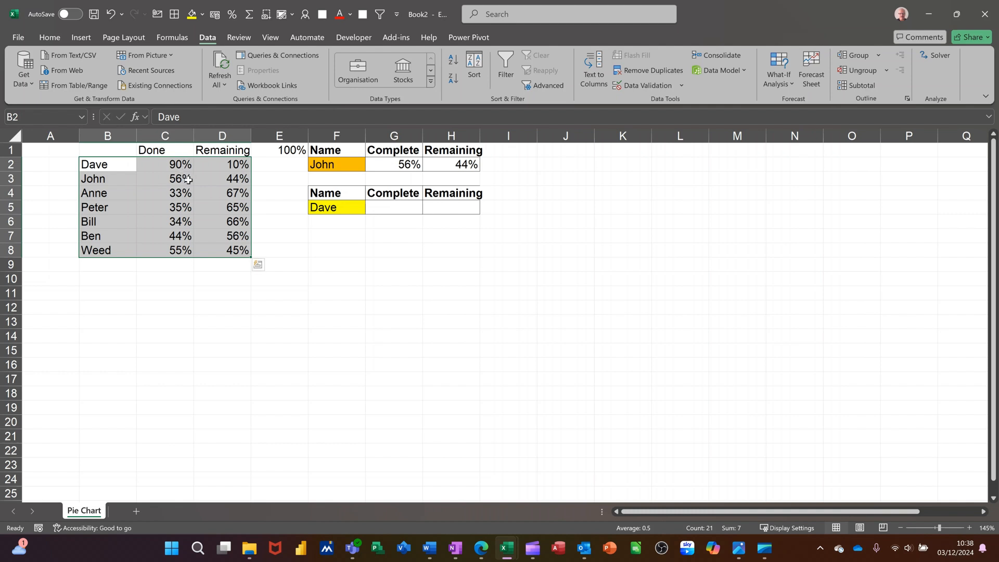
pyautogui.click(54, 40)
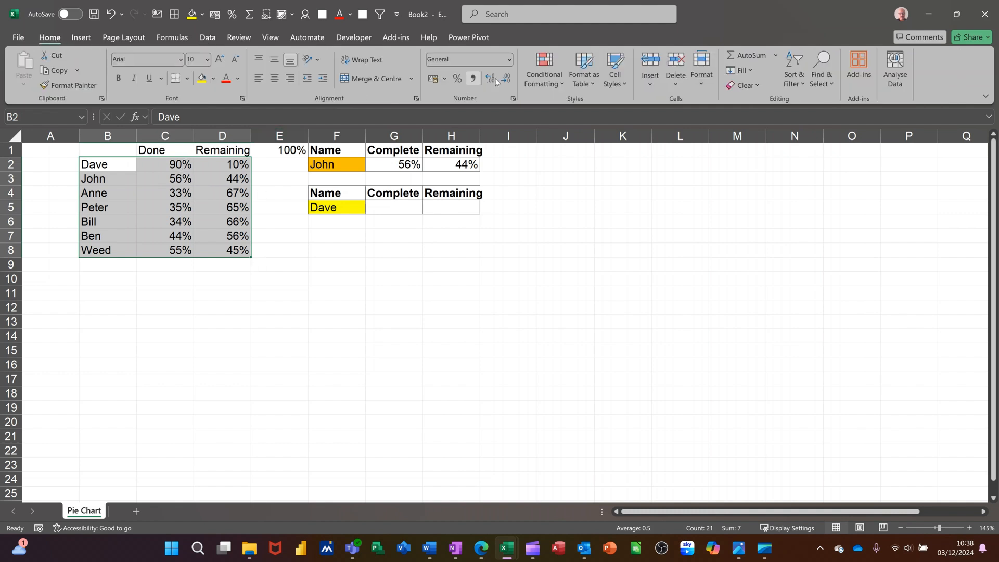
pyautogui.click(533, 71)
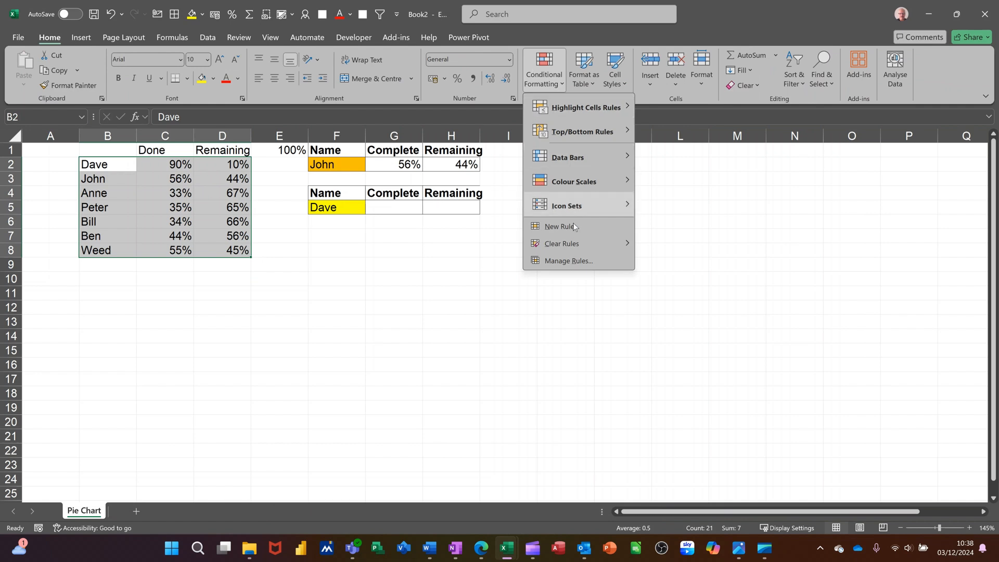
pyautogui.click(560, 262)
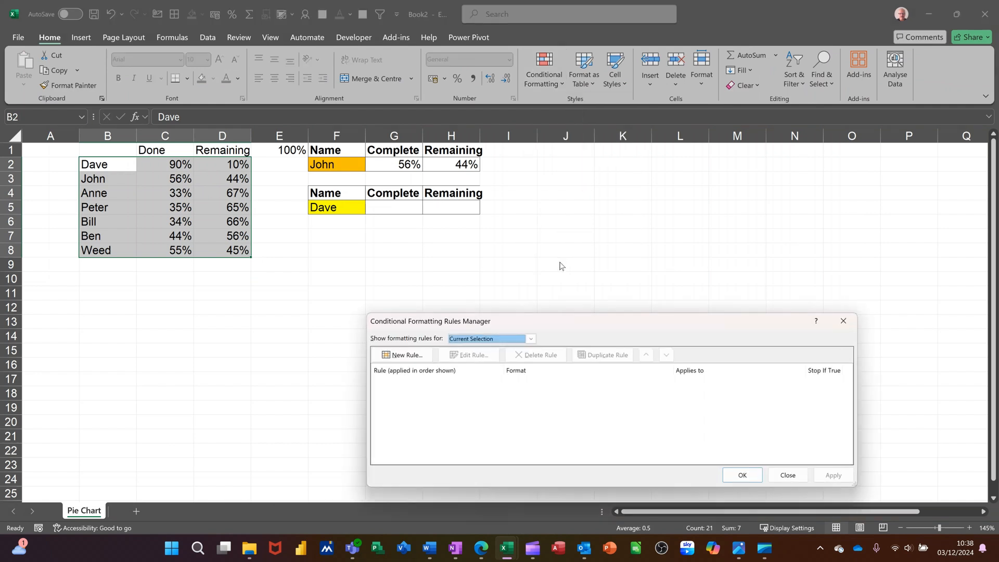
pyautogui.moveTo(518, 326); pyautogui.dragTo(534, 239)
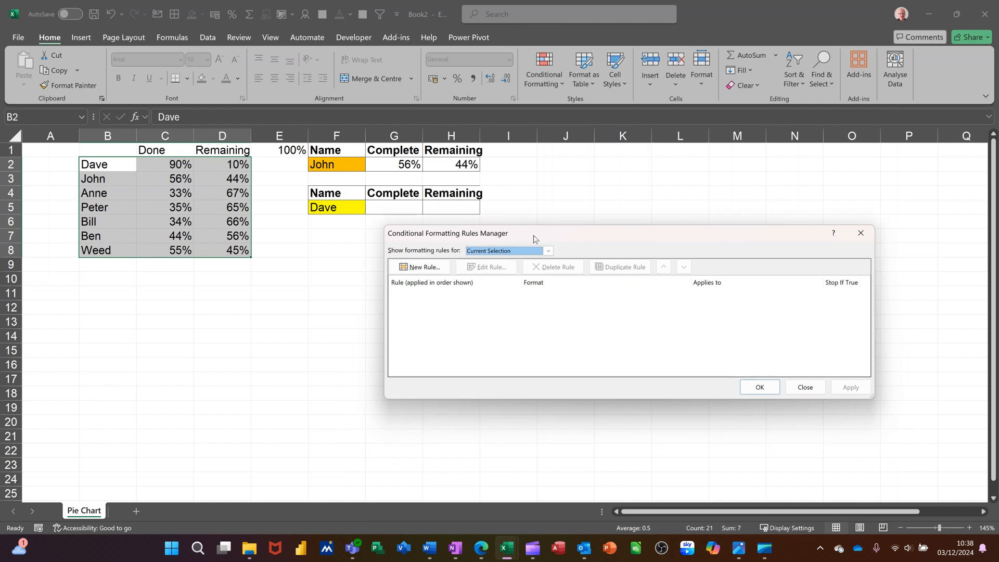
pyautogui.click(424, 267)
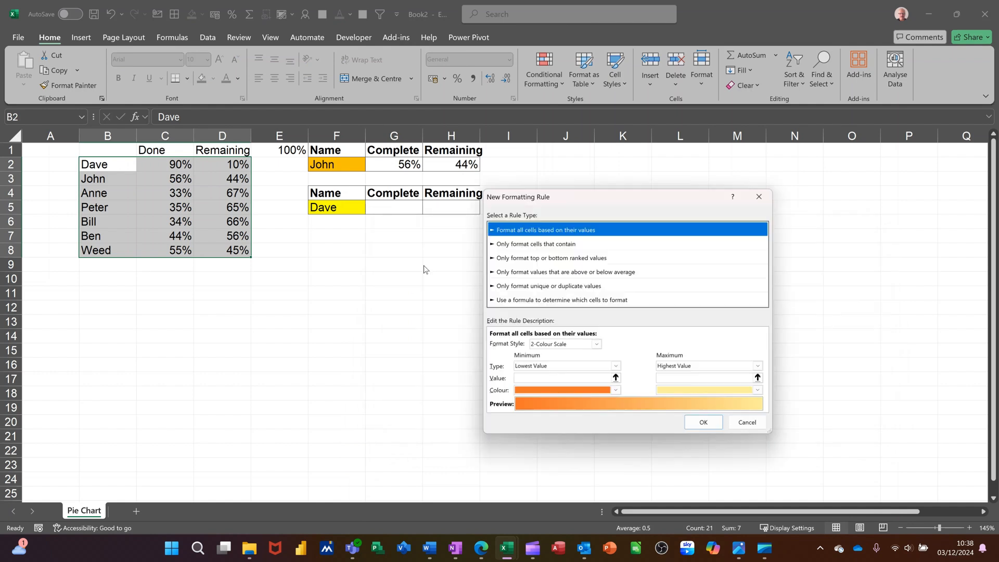
pyautogui.click(524, 300)
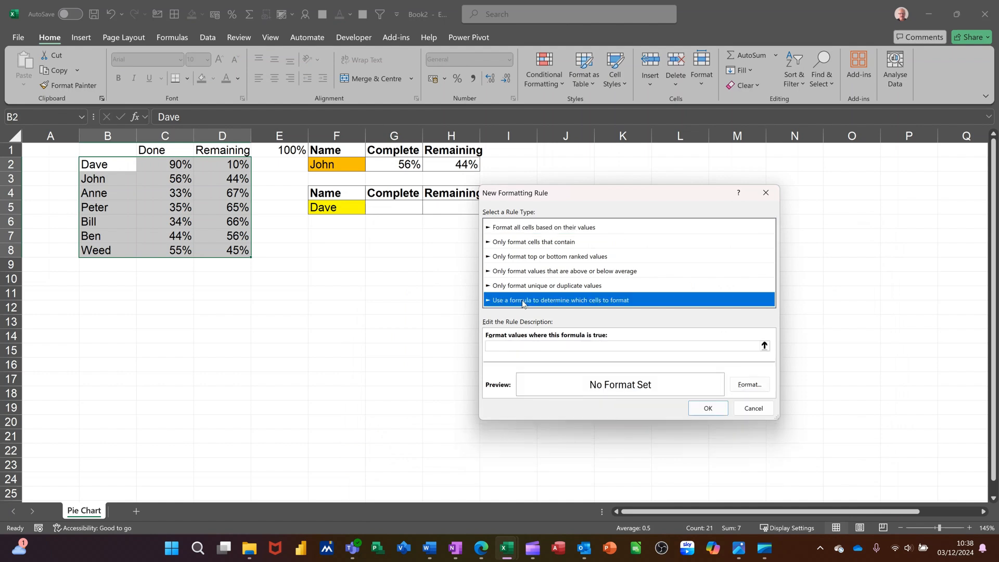
pyautogui.click(530, 345)
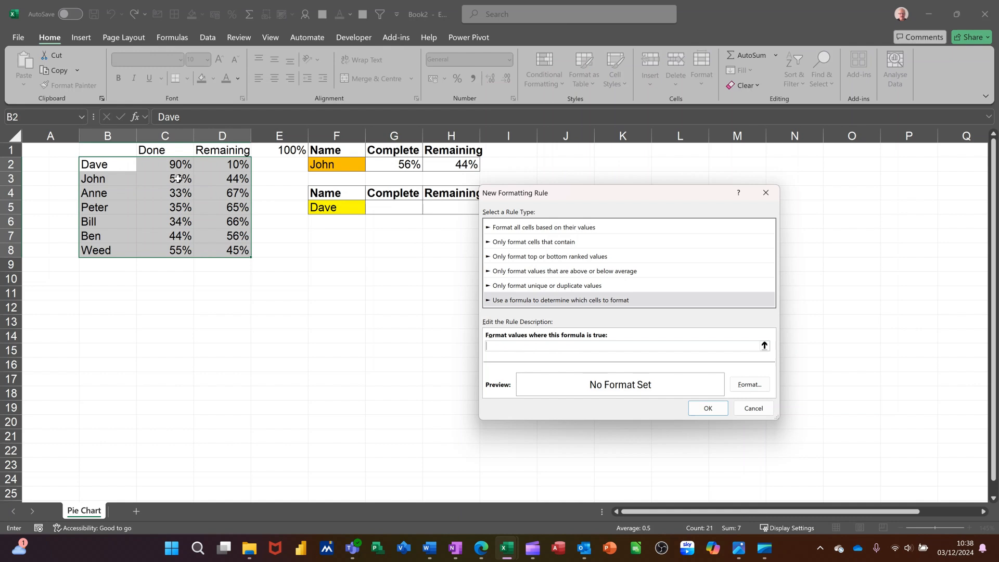
pyautogui.click(93, 163)
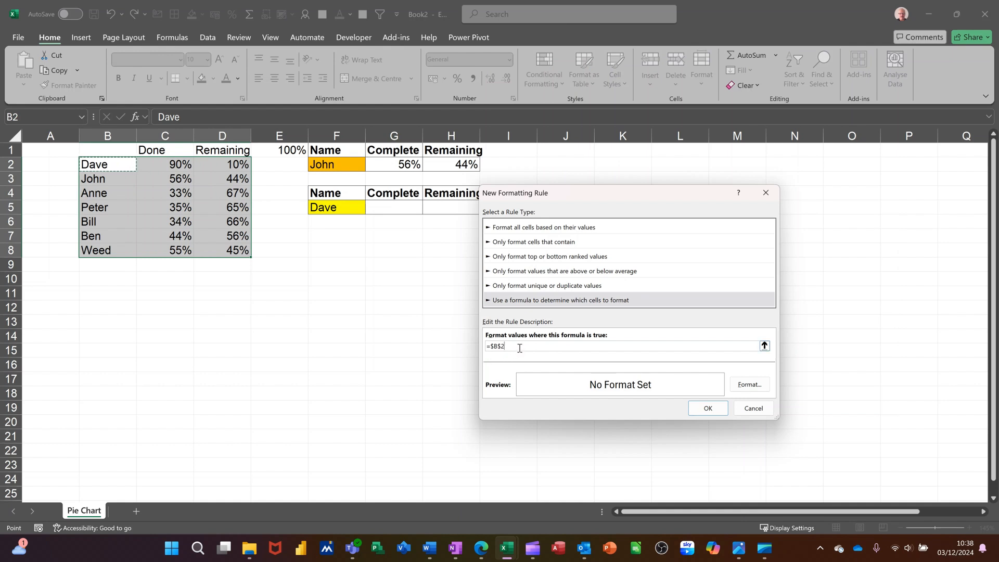
pyautogui.press('F4')
pyautogui.write('=')
pyautogui.click(334, 209)
# Give the new formatting rule an orange background fill and apply it to the staff data
pyautogui.click(745, 387)
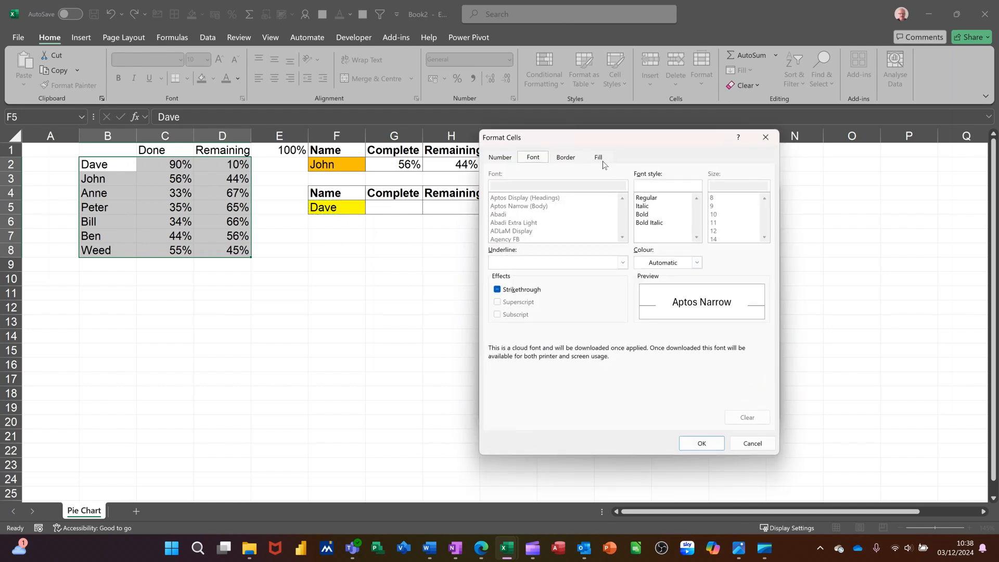
pyautogui.click(601, 159)
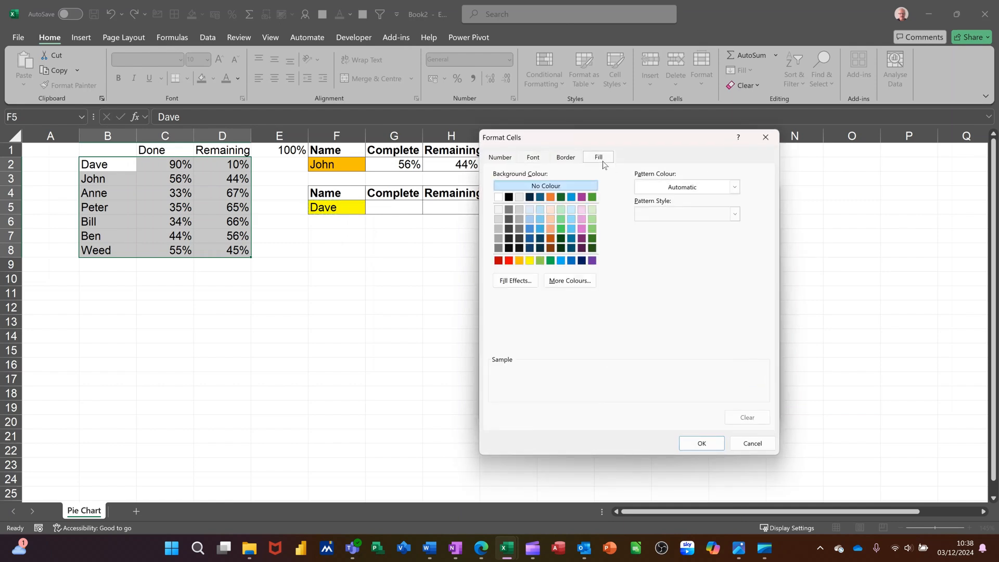
pyautogui.click(519, 260)
pyautogui.click(690, 444)
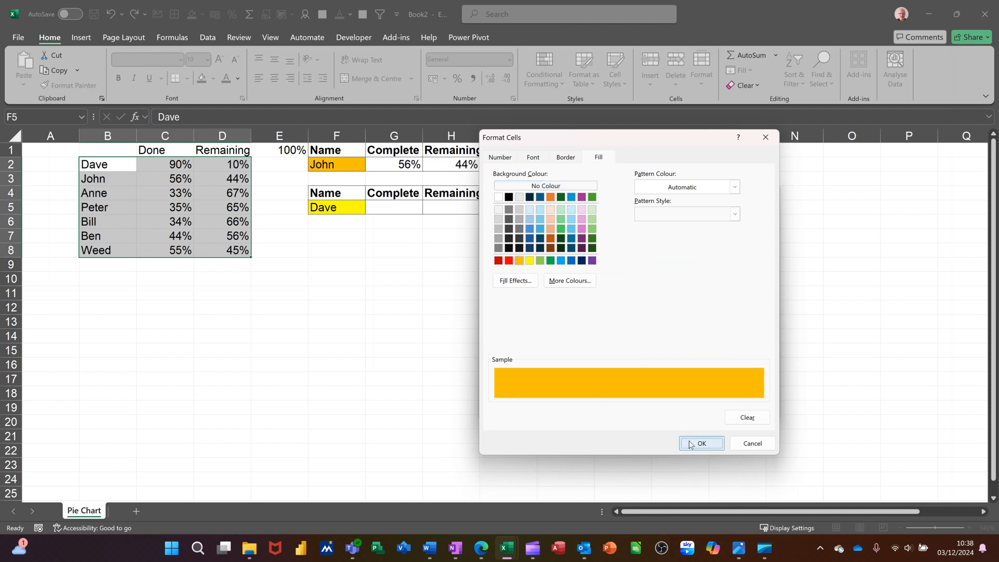
pyautogui.click(706, 409)
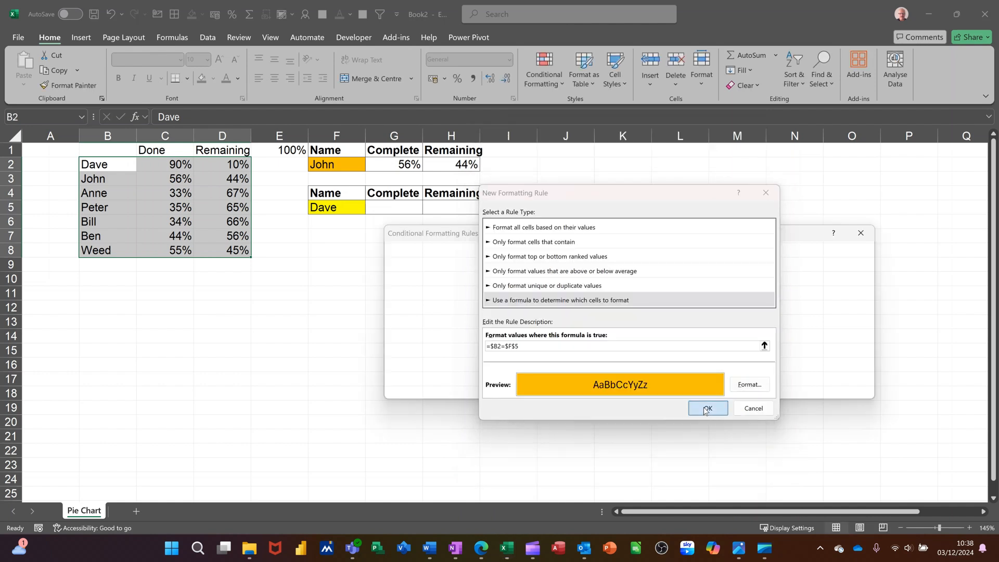
pyautogui.click(756, 391)
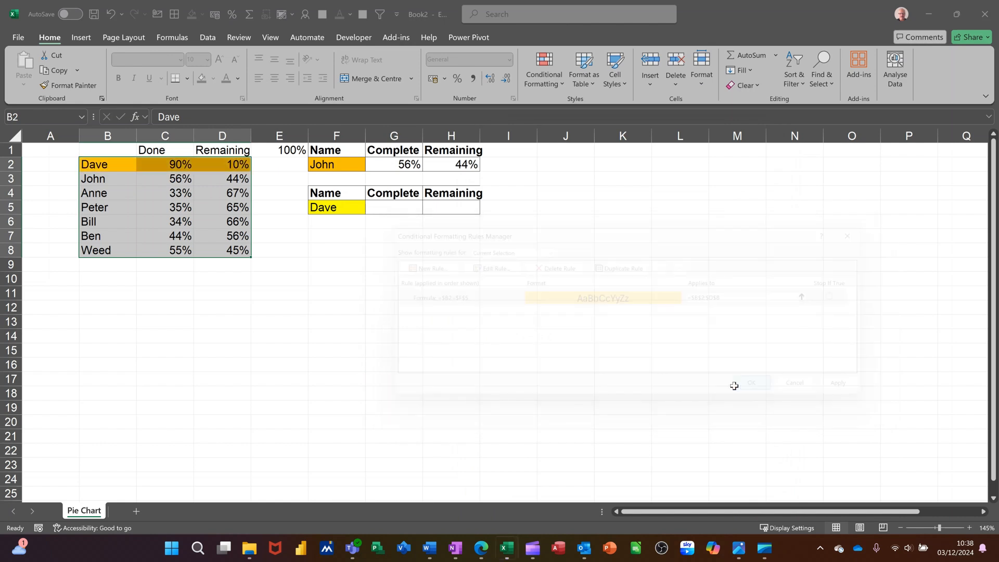
# Choose the fourth name from the drop-down list in F5 to test the row highlighting
pyautogui.click(345, 208)
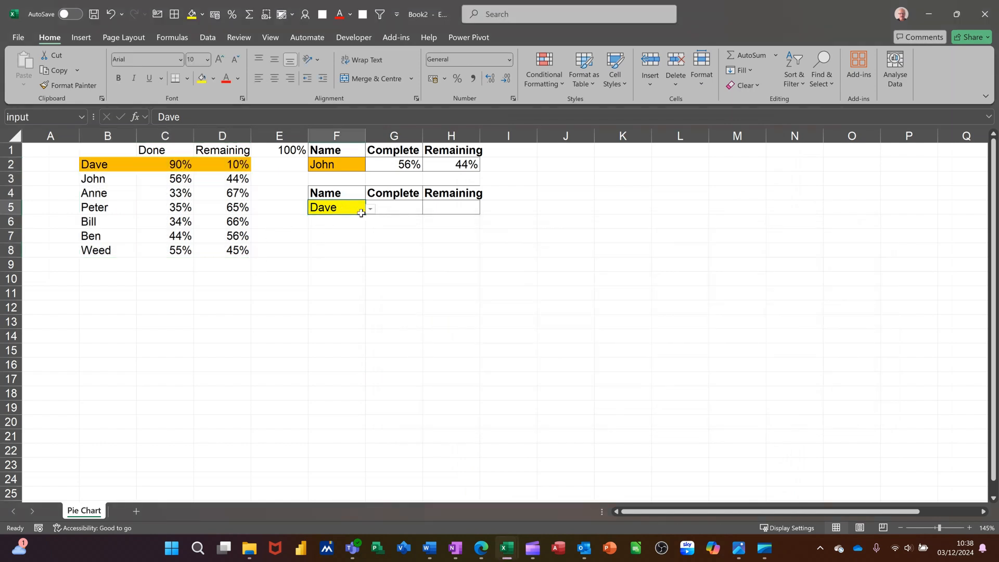
pyautogui.click(371, 210)
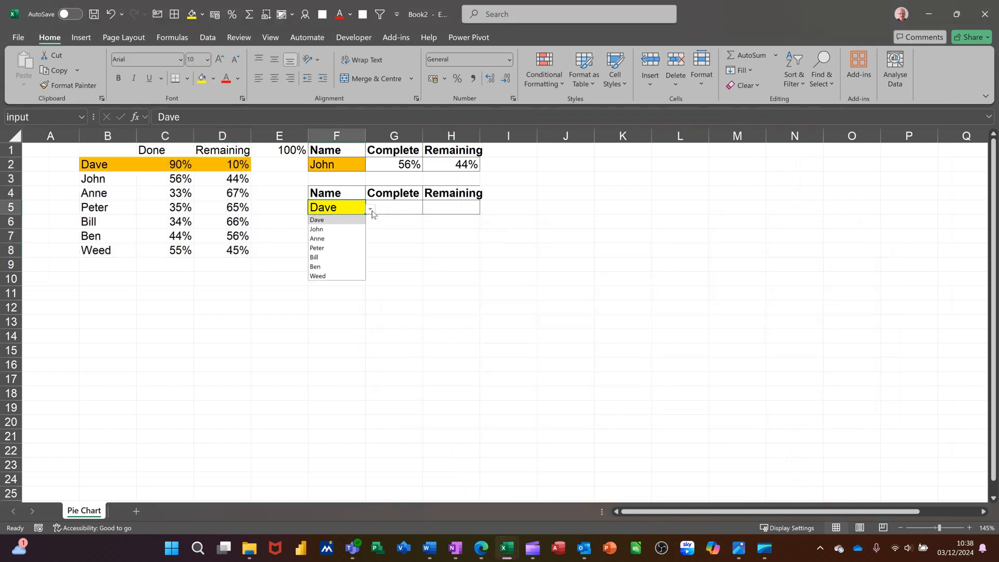
pyautogui.click(337, 249)
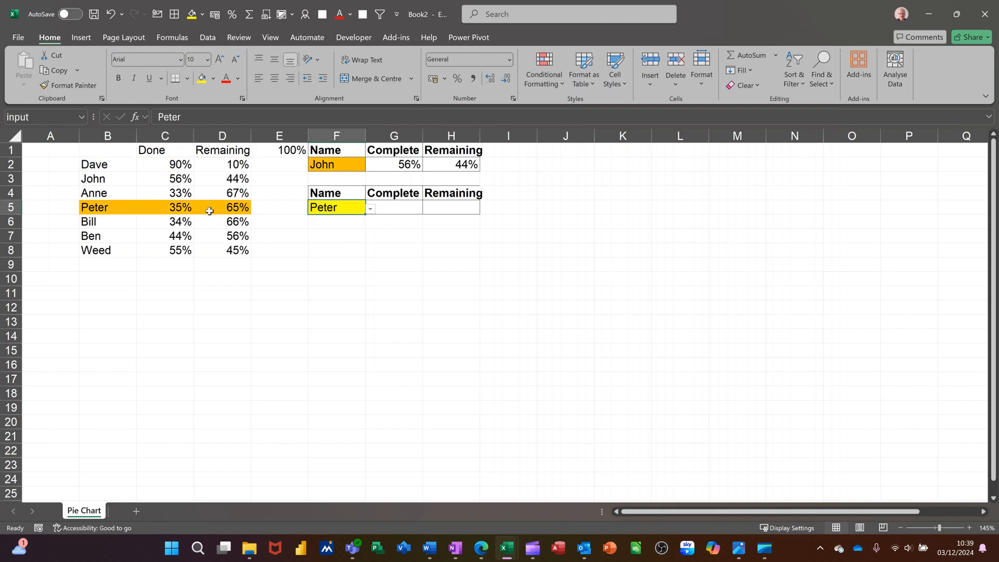
# Enter =VLOOKUP(input,staff,2,0) in G5 to look up the selected name's completed percentage
pyautogui.click(390, 207)
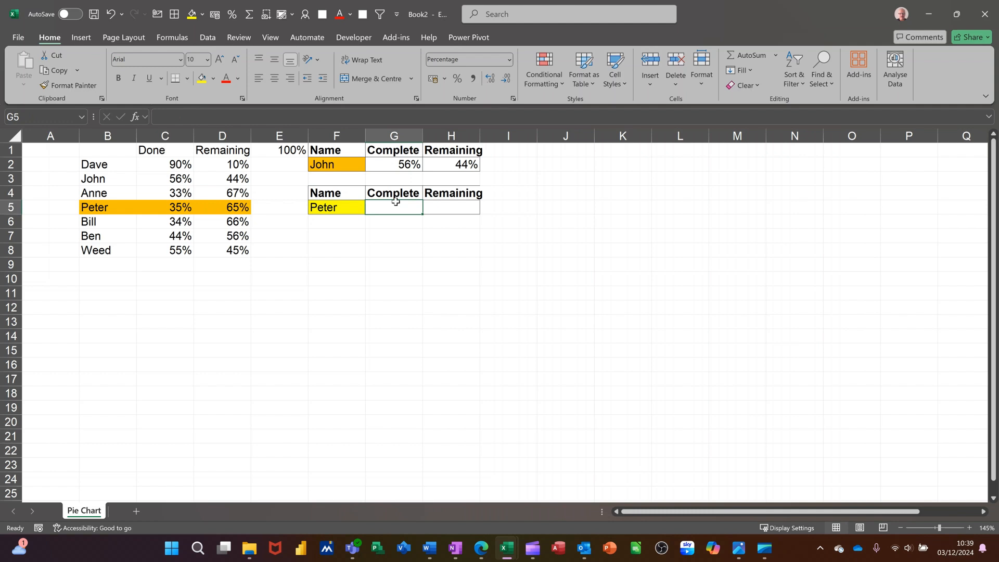
pyautogui.write('=vl')
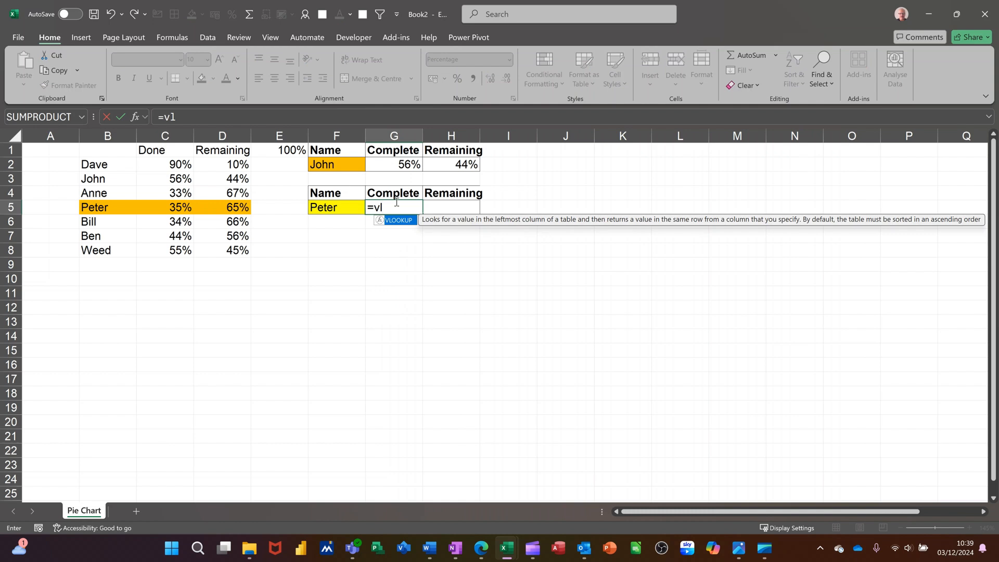
pyautogui.press('Tab')
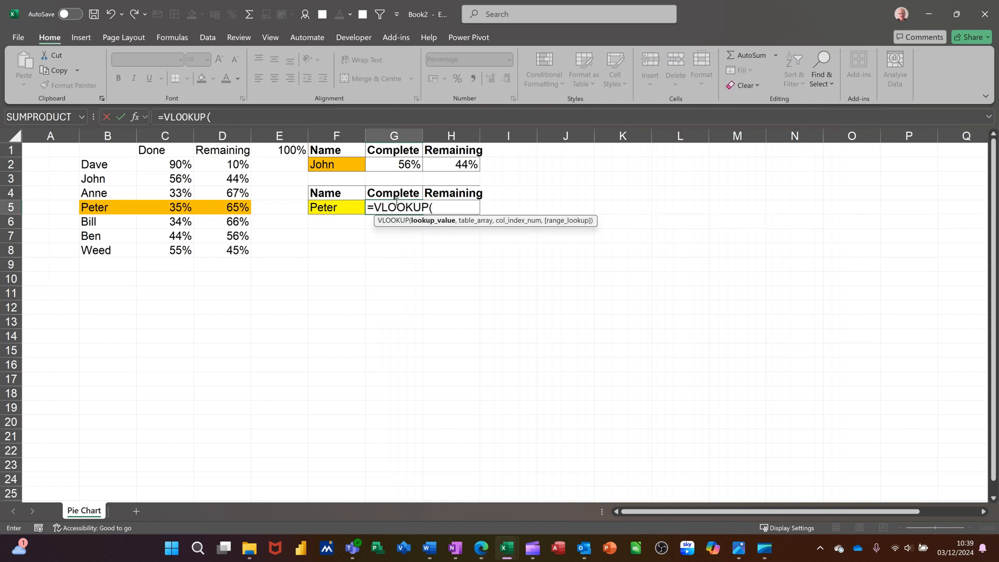
pyautogui.click(338, 208)
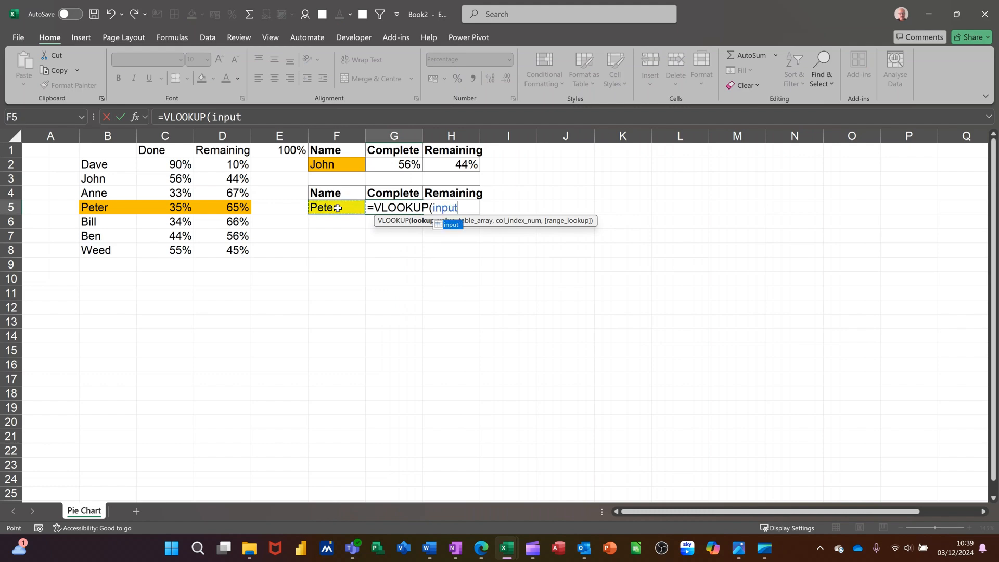
pyautogui.write(',')
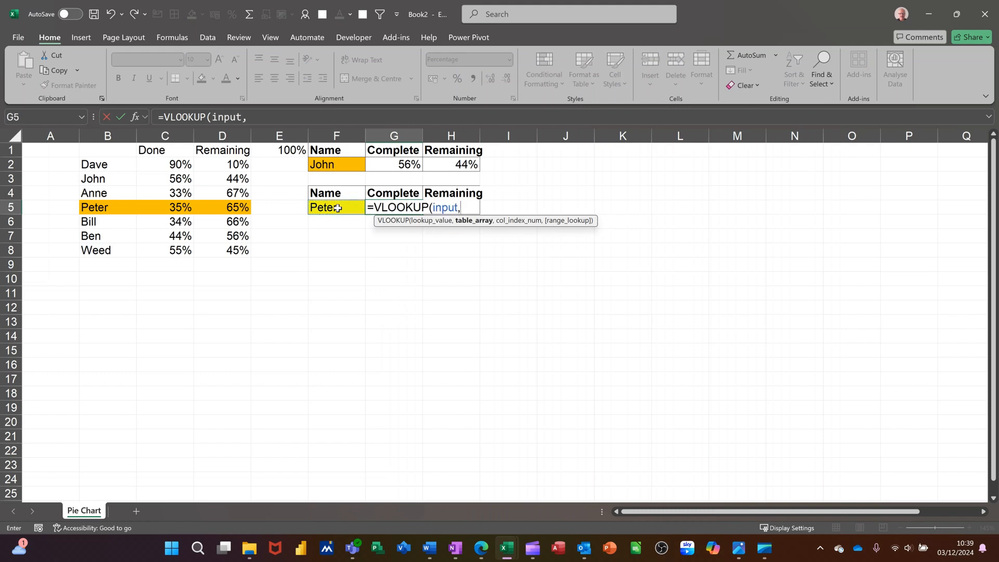
pyautogui.write('staff,')
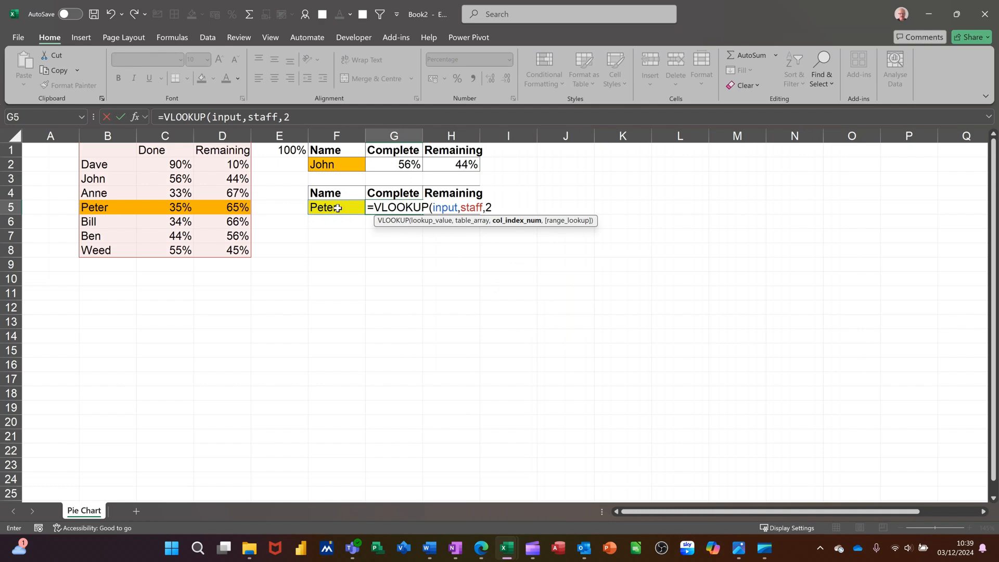
pyautogui.write('2,')
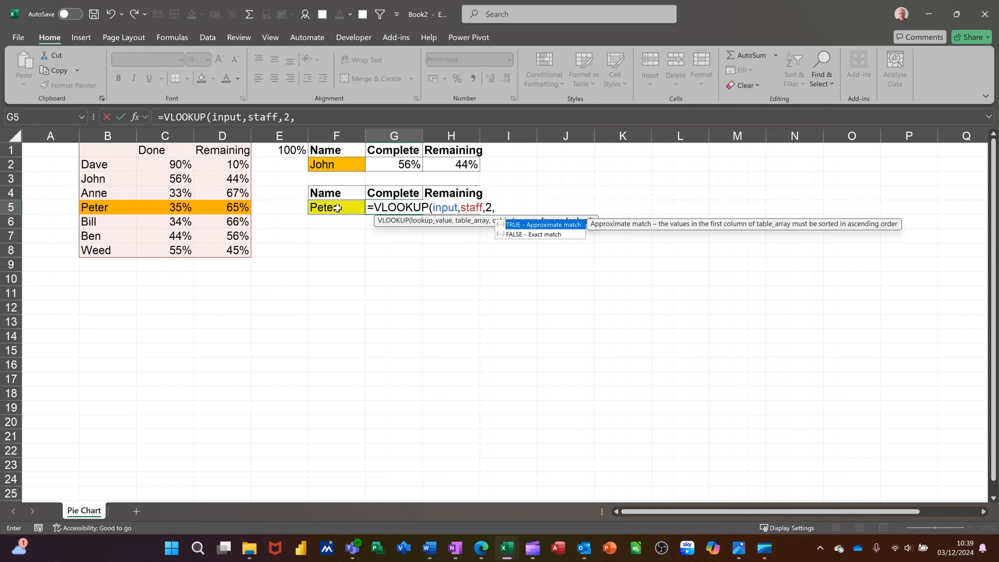
pyautogui.write('0)')
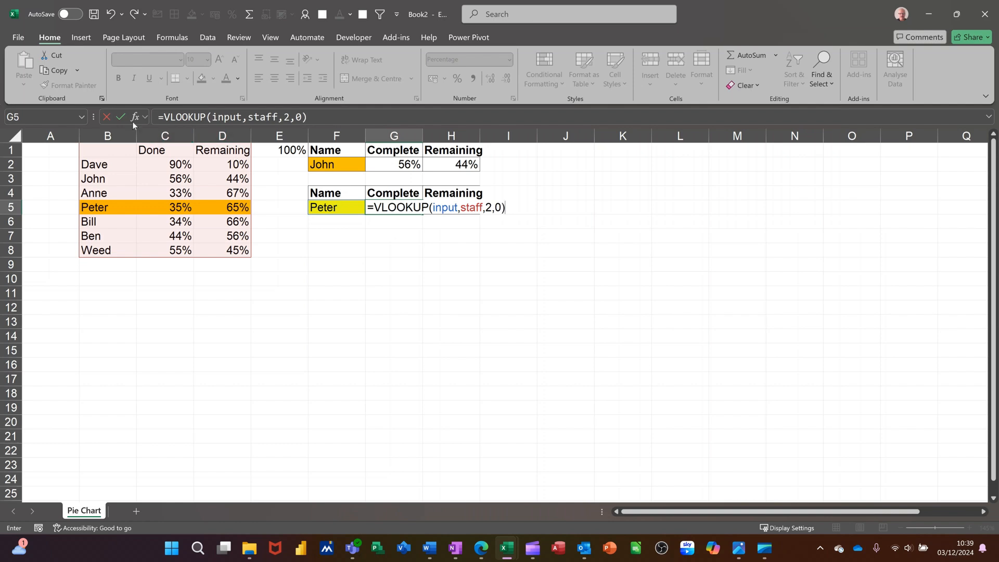
pyautogui.click(119, 117)
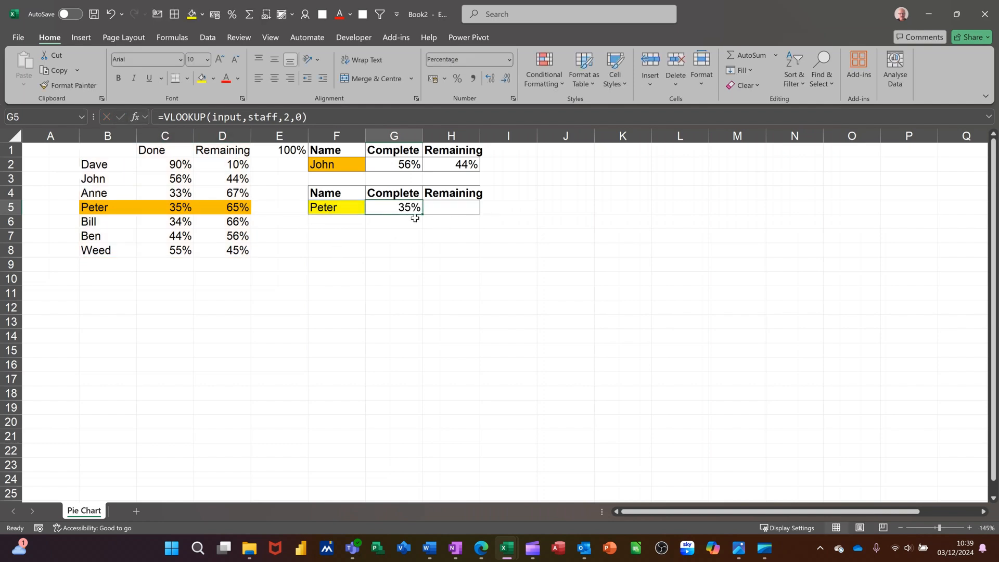
# Copy the VLOOKUP formula from G5 across to the Remaining cell H5
pyautogui.press('Right')
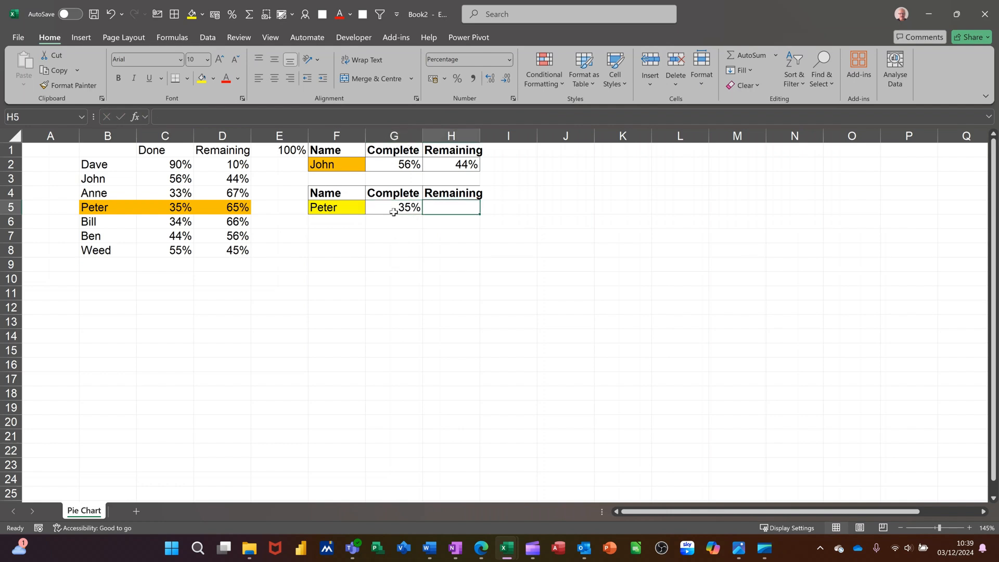
pyautogui.click(393, 210)
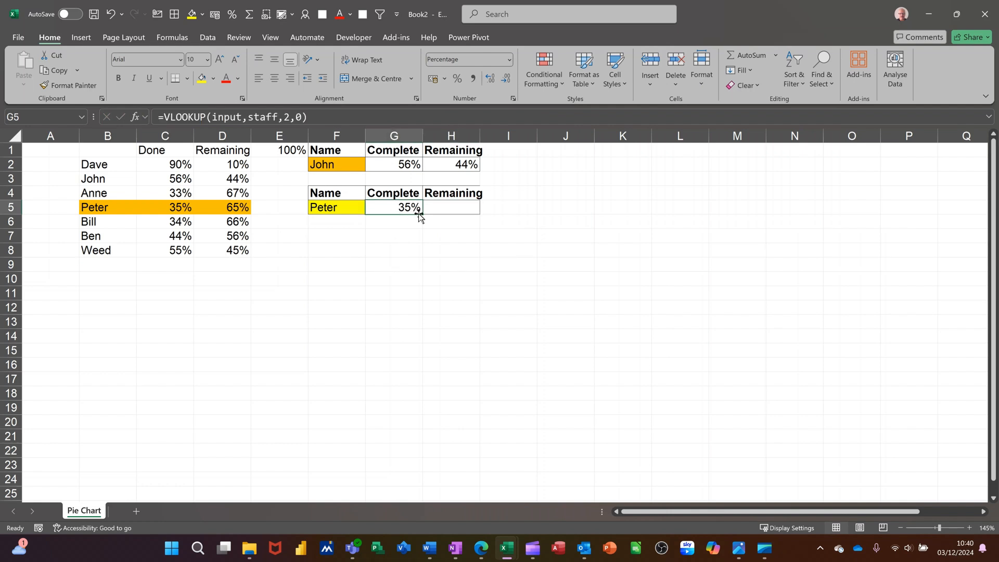
pyautogui.moveTo(421, 212); pyautogui.dragTo(456, 210)
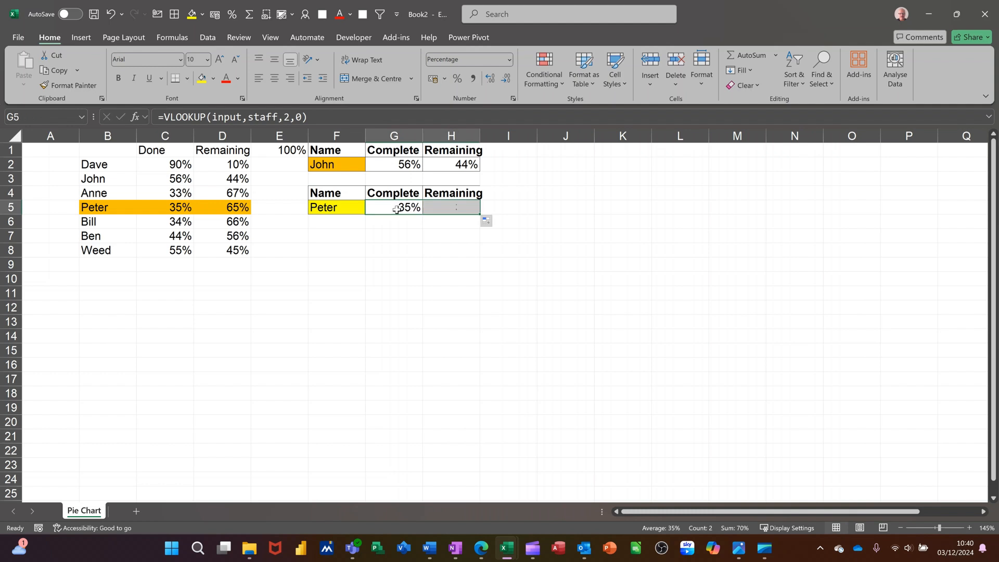
# Change the column index in H5's VLOOKUP to 3 to return the remaining percentage
pyautogui.click(438, 206)
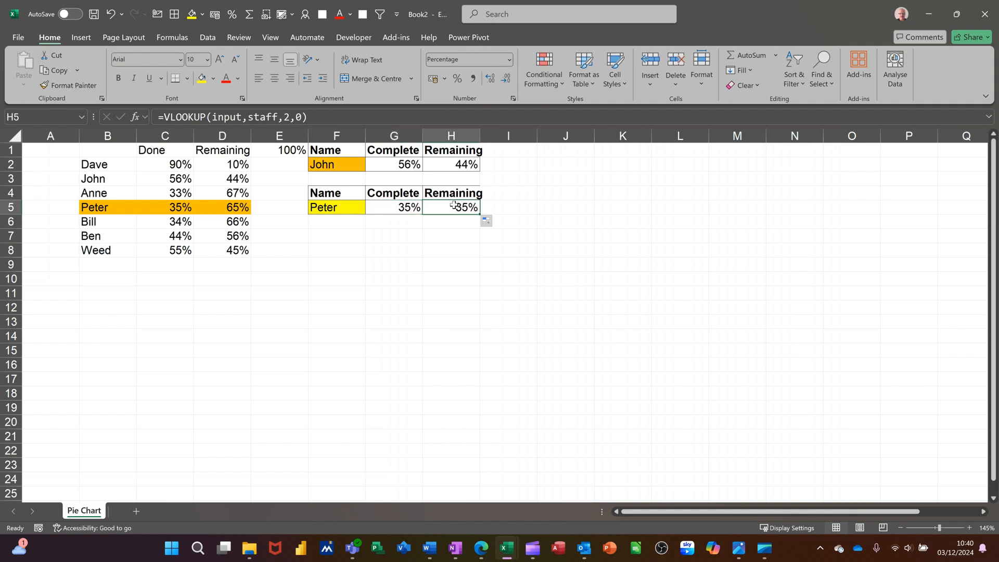
pyautogui.click(284, 118)
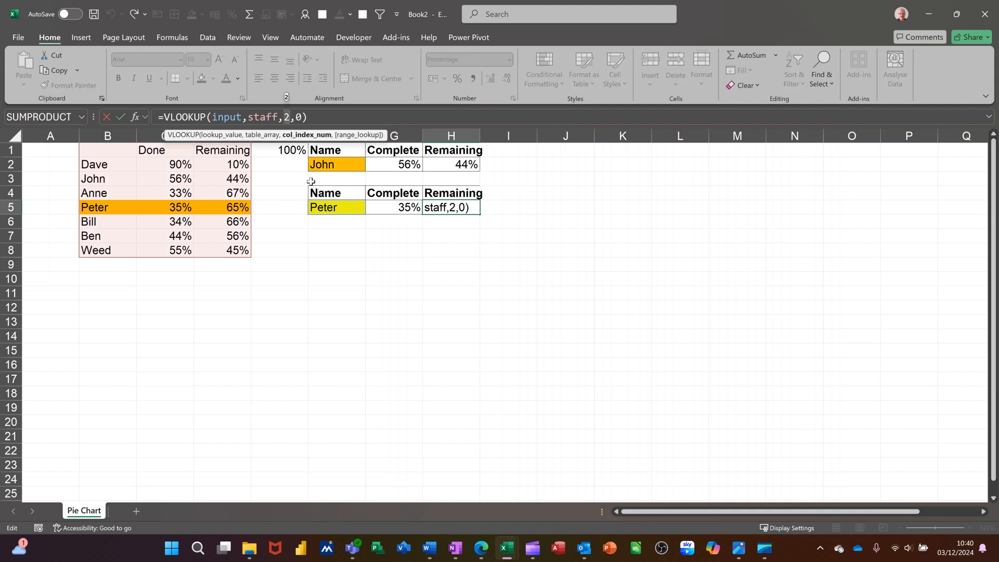
pyautogui.write('3')
pyautogui.click(120, 116)
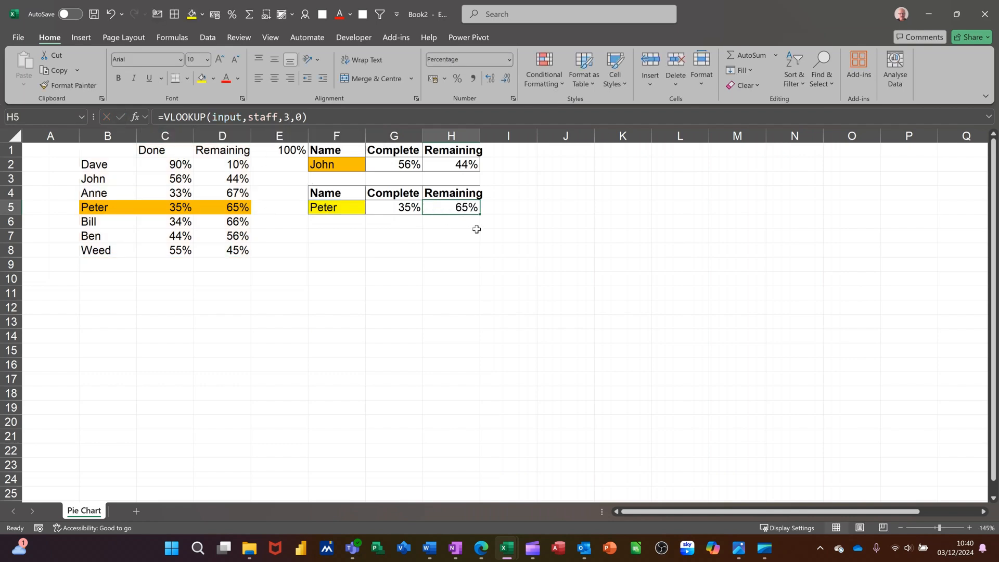
# Clear the VLOOKUP formulas from G5:H5
pyautogui.click(404, 209)
pyautogui.moveTo(404, 209); pyautogui.dragTo(443, 210)
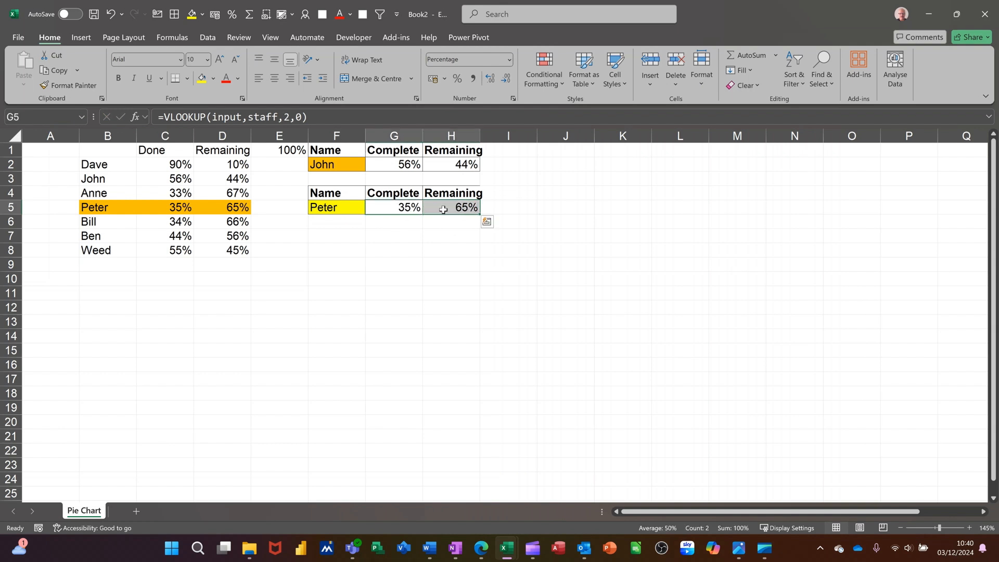
pyautogui.press('Delete')
# Enter =XLOOKUP(input,B2:B8,C2:D8) in G5 to return both the complete and remaining percentages
pyautogui.click(381, 207)
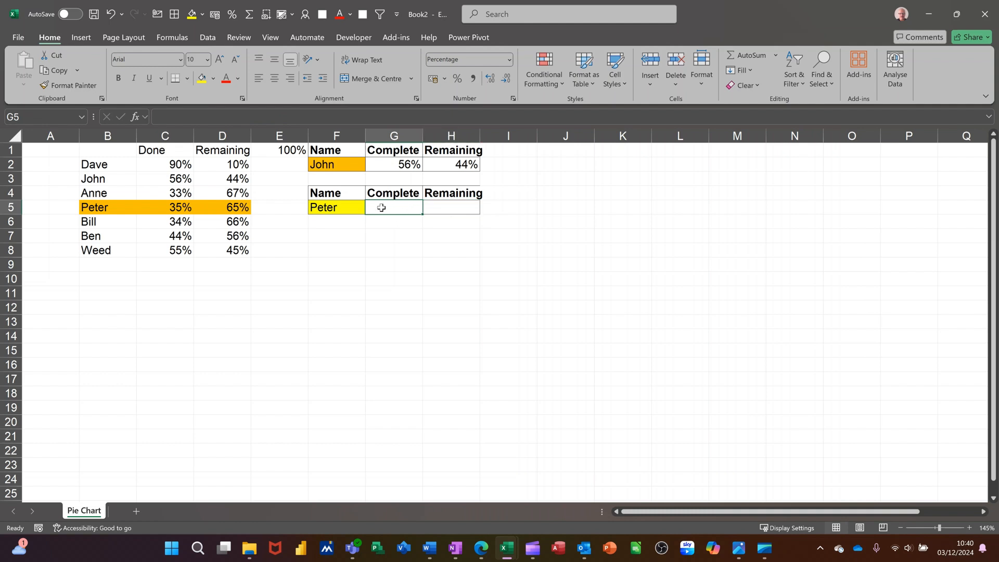
pyautogui.write('=xl')
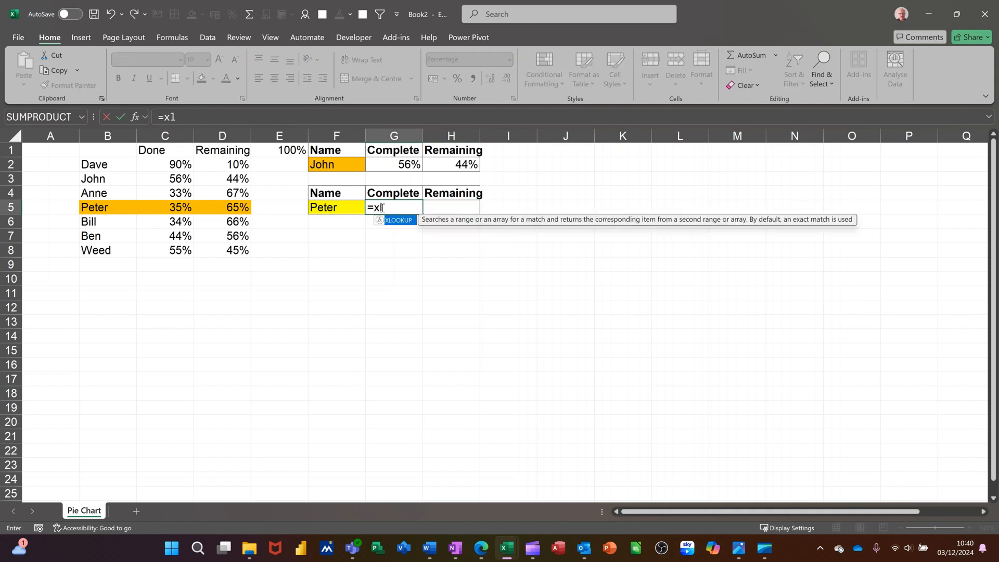
pyautogui.press('Tab')
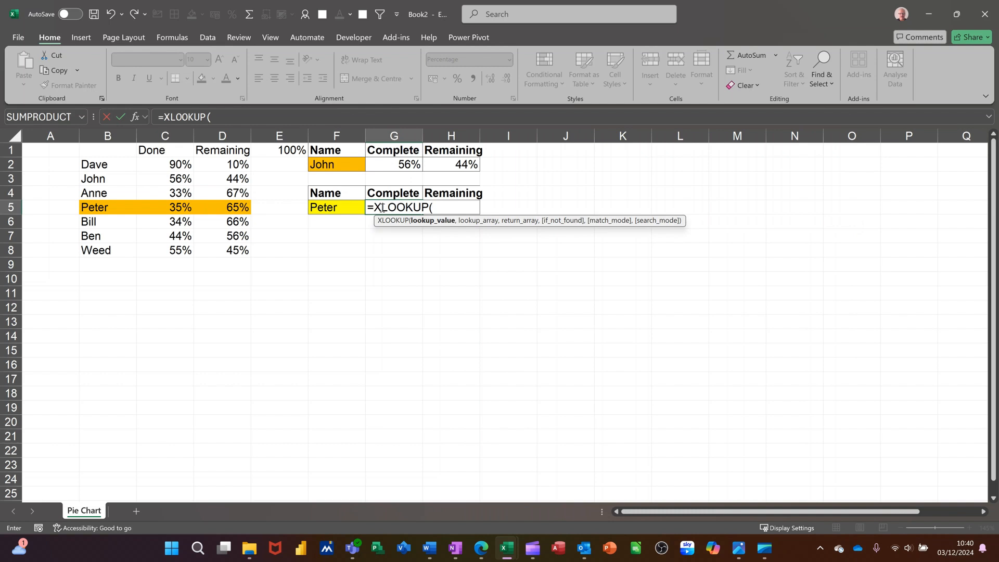
pyautogui.click(338, 207)
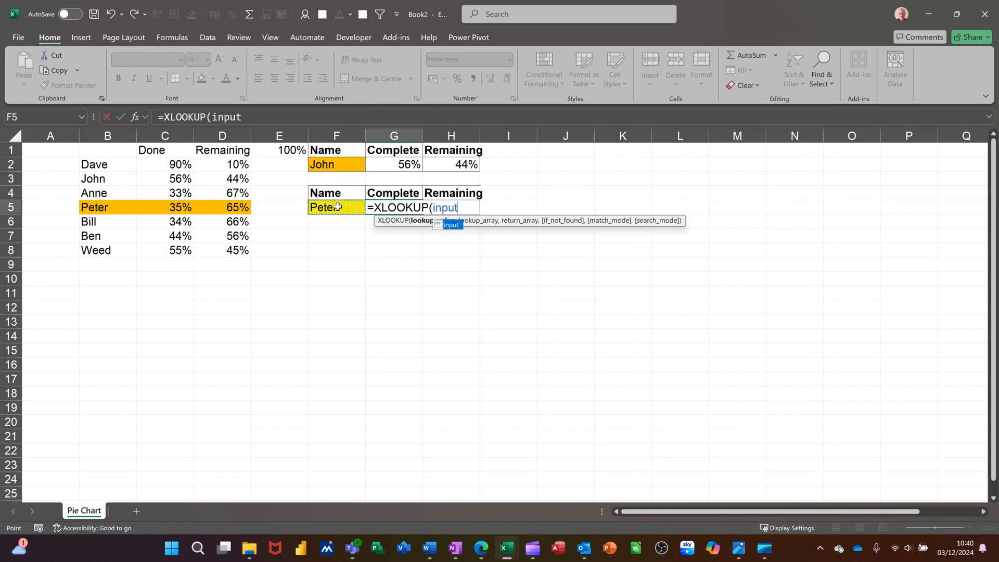
pyautogui.write(',')
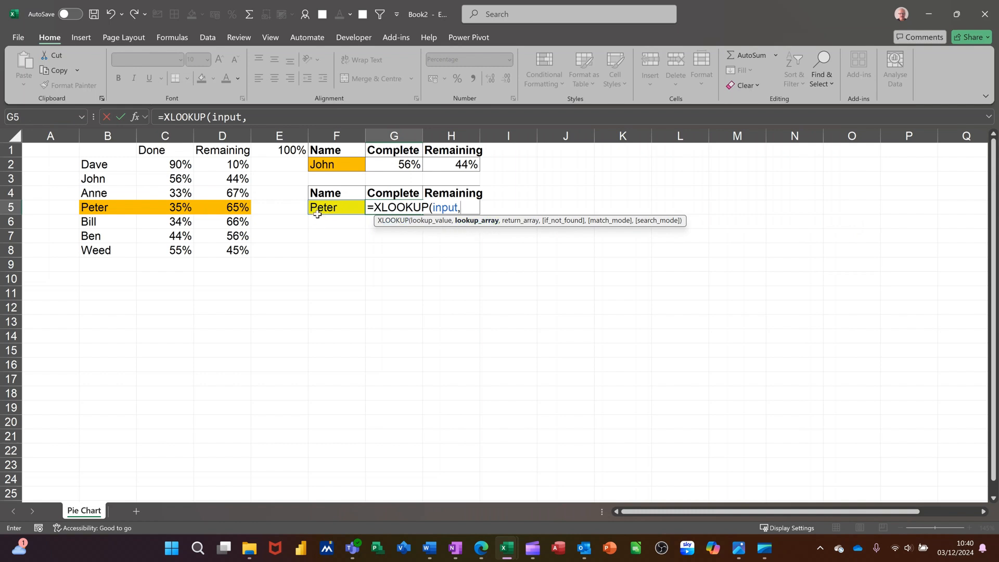
pyautogui.moveTo(104, 166); pyautogui.dragTo(112, 247)
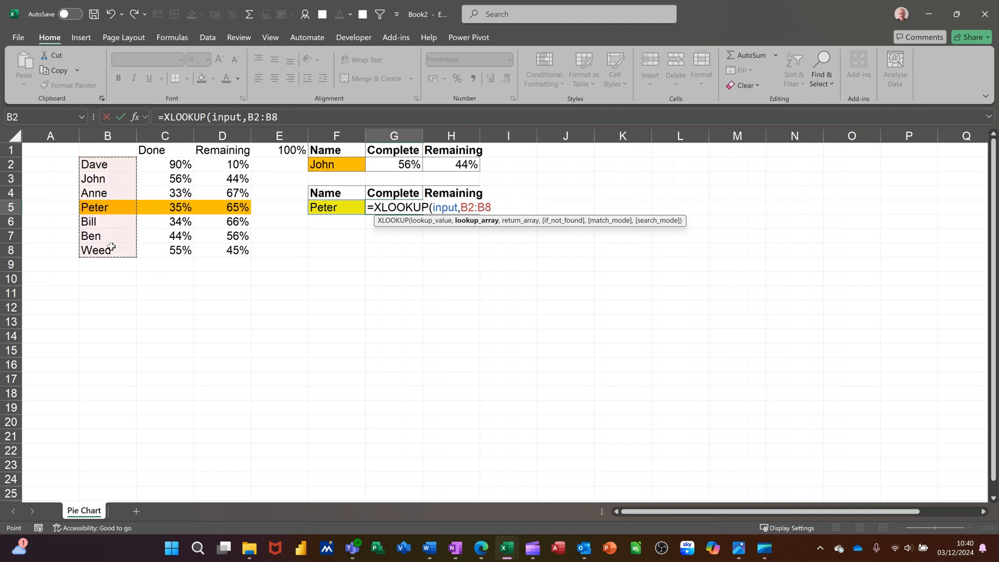
pyautogui.write(',')
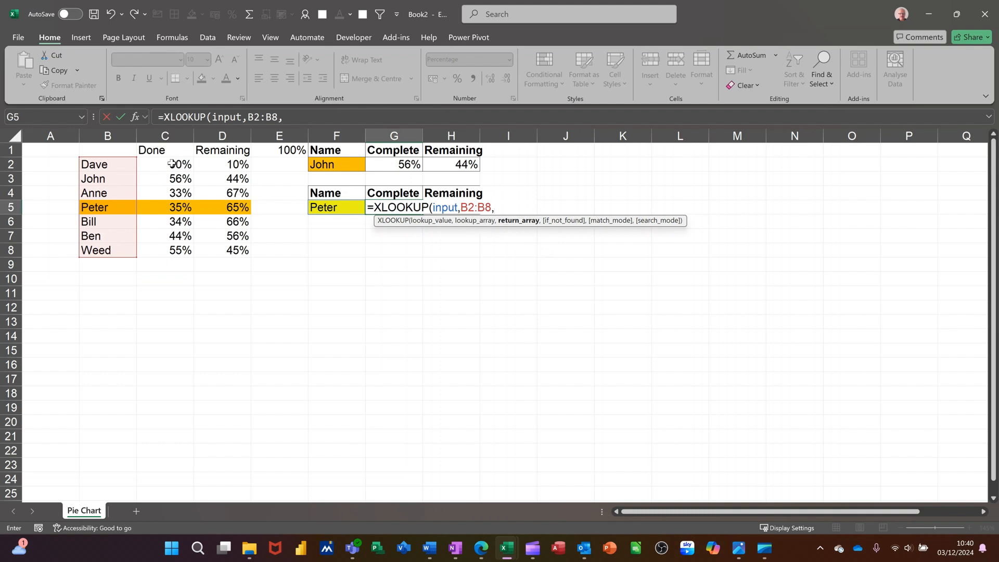
pyautogui.moveTo(172, 164); pyautogui.dragTo(223, 246)
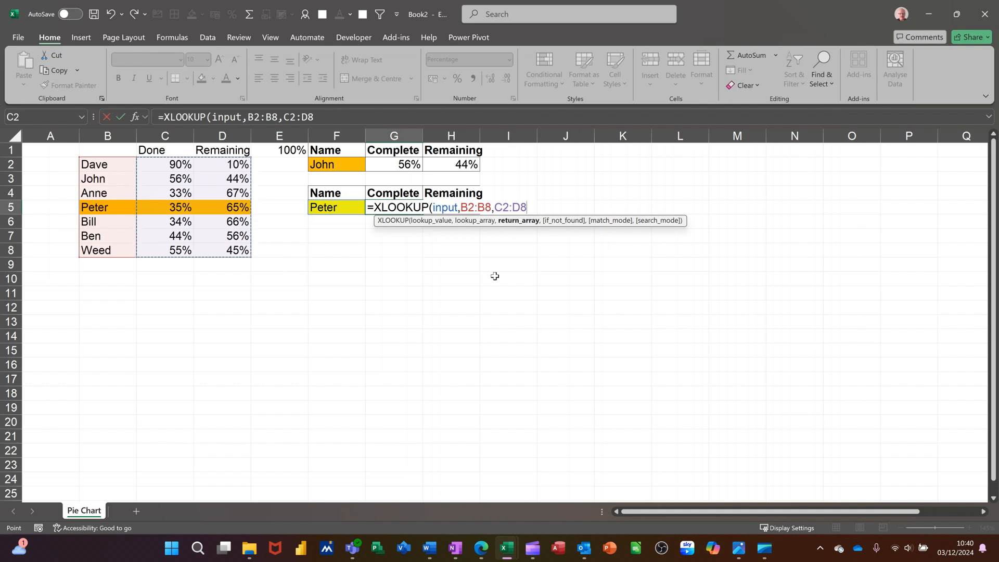
pyautogui.write(')')
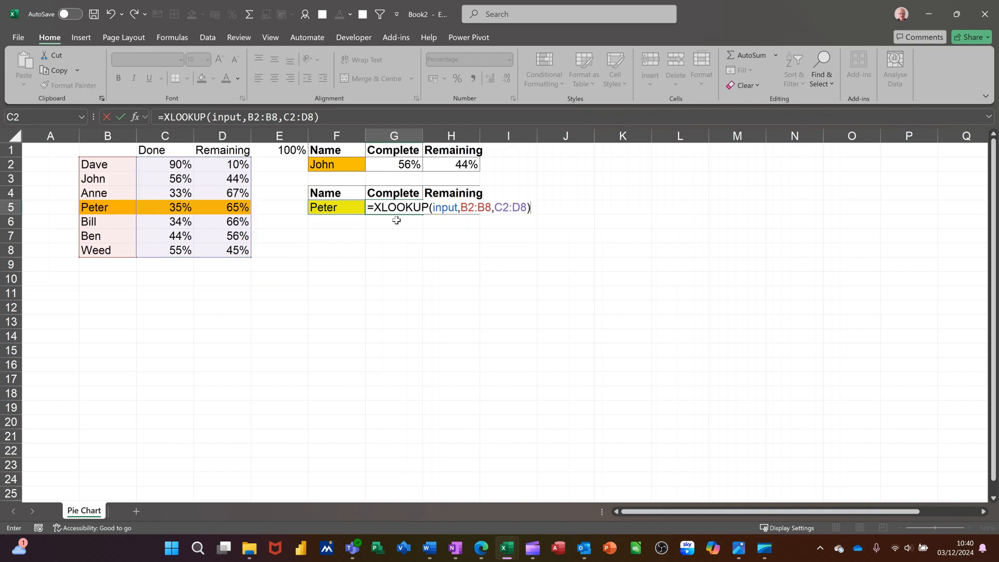
pyautogui.click(121, 118)
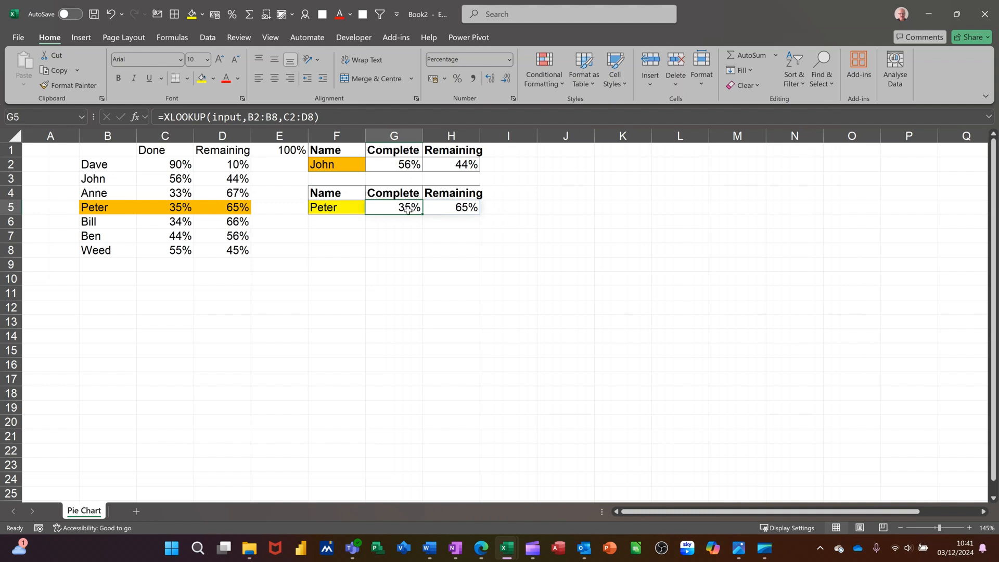
# Insert a doughnut chart from F4:H5 and shrink it so it sits below the lookup table
pyautogui.moveTo(329, 195); pyautogui.dragTo(458, 207)
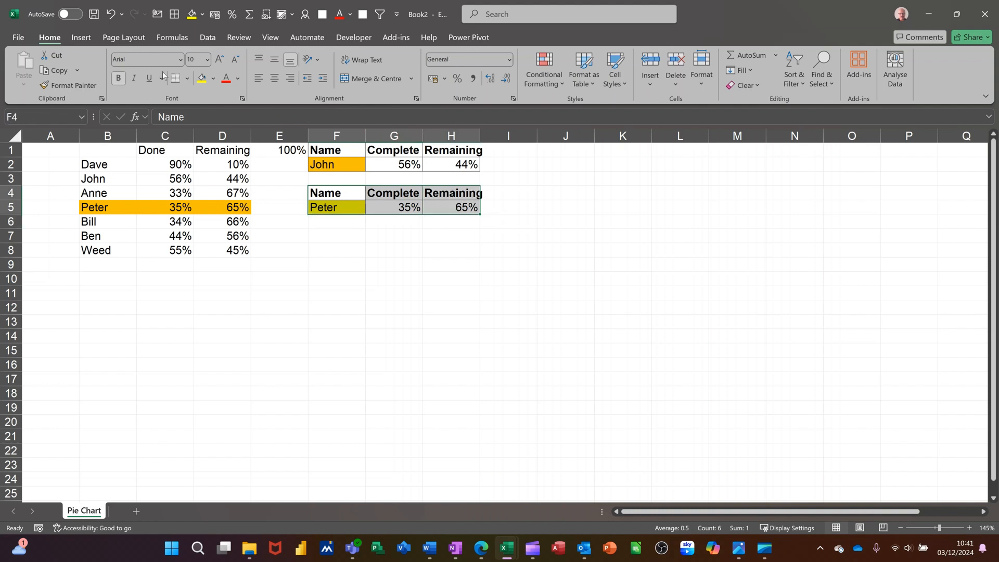
pyautogui.click(83, 39)
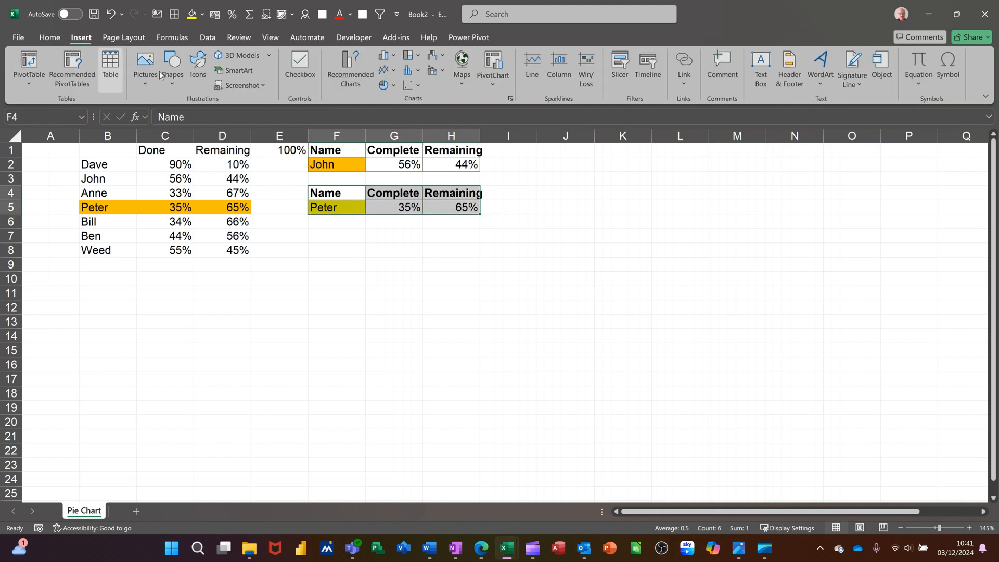
pyautogui.click(393, 87)
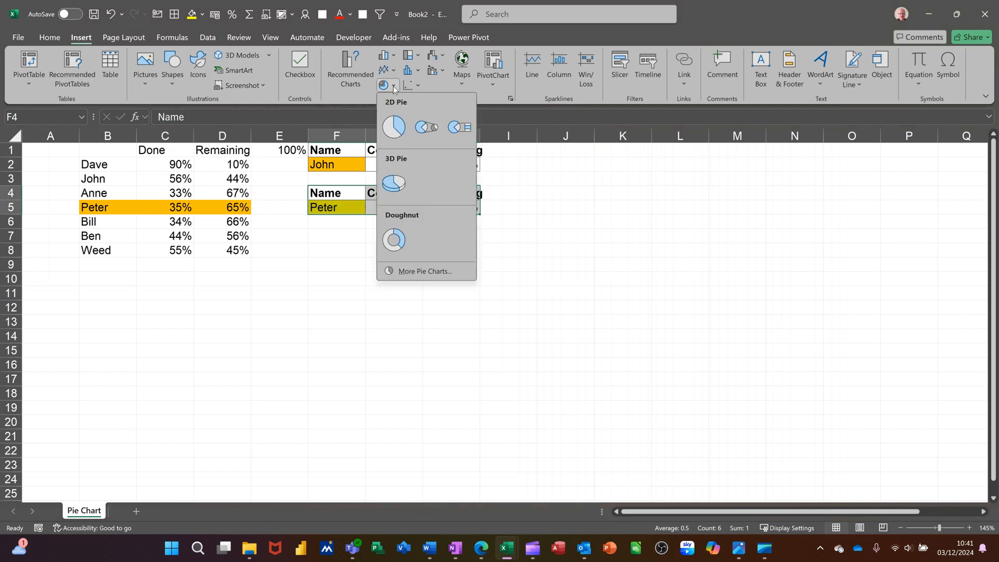
pyautogui.click(405, 237)
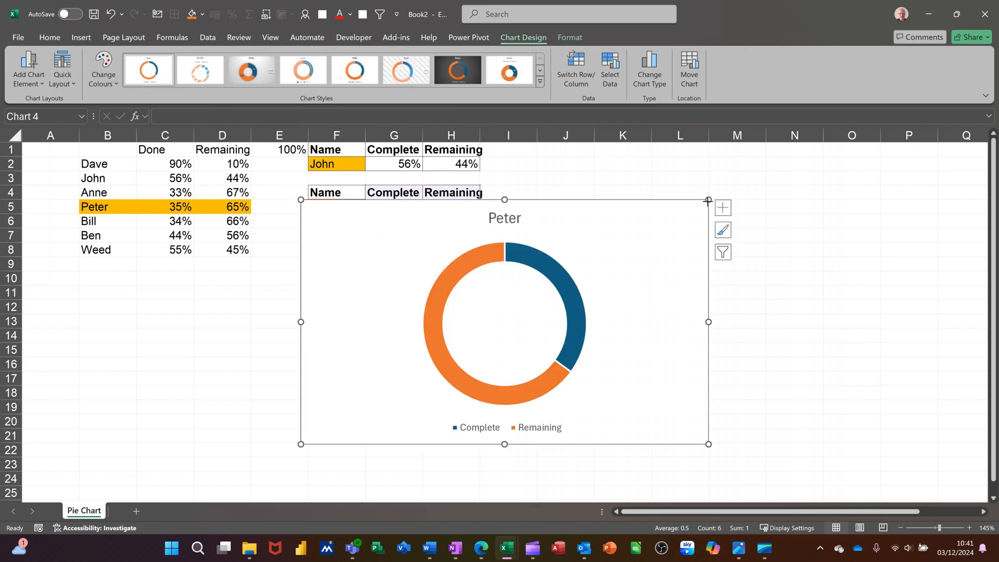
pyautogui.moveTo(708, 200); pyautogui.dragTo(645, 236)
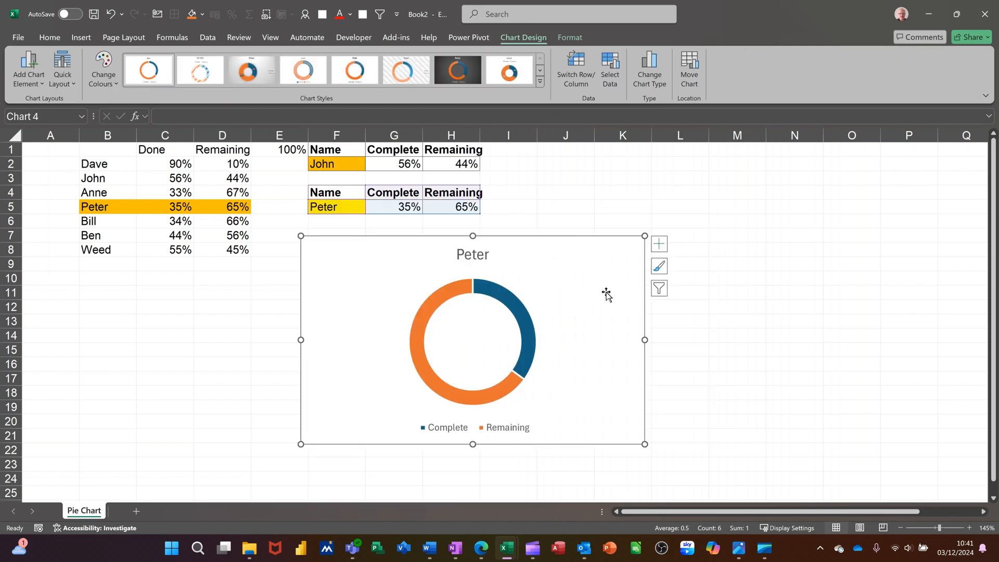
# Add data labels to the doughnut chart in the Data Callout style
pyautogui.click(659, 245)
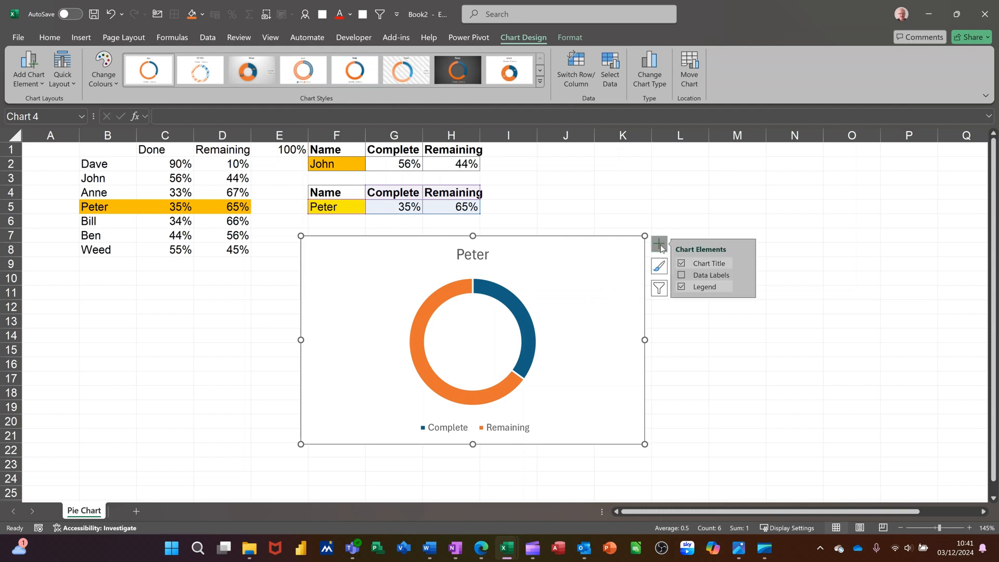
pyautogui.click(702, 276)
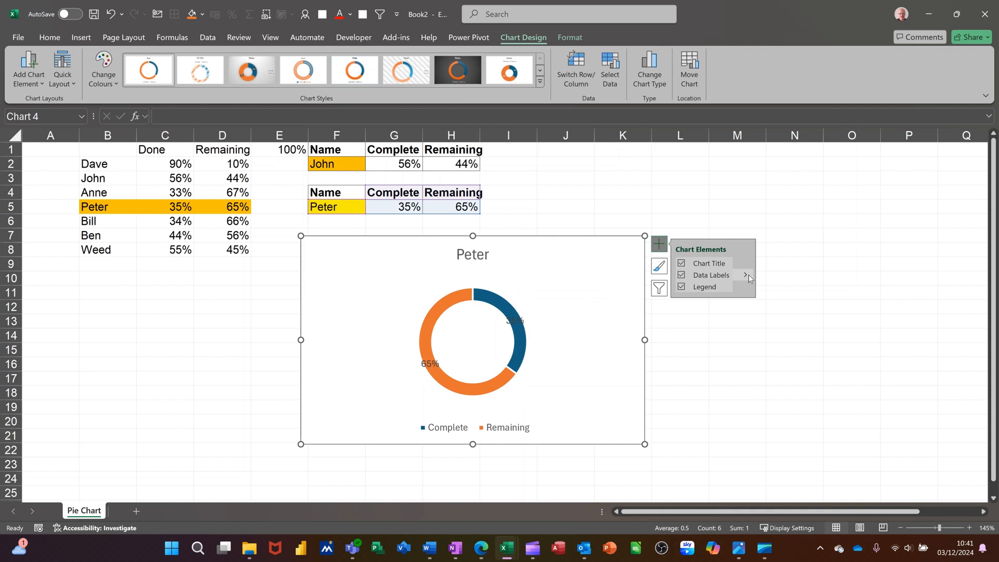
pyautogui.moveTo(748, 274)
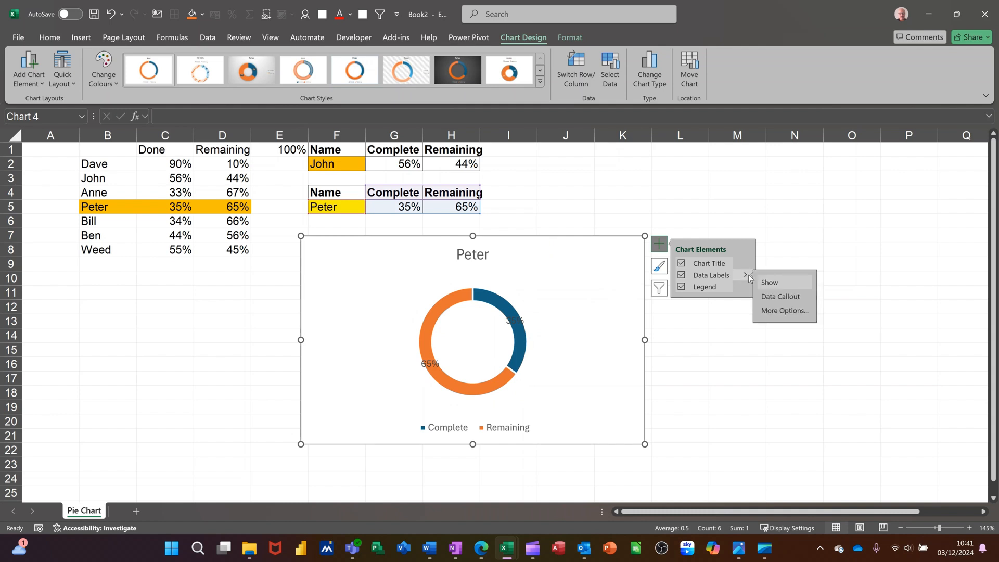
pyautogui.click(771, 296)
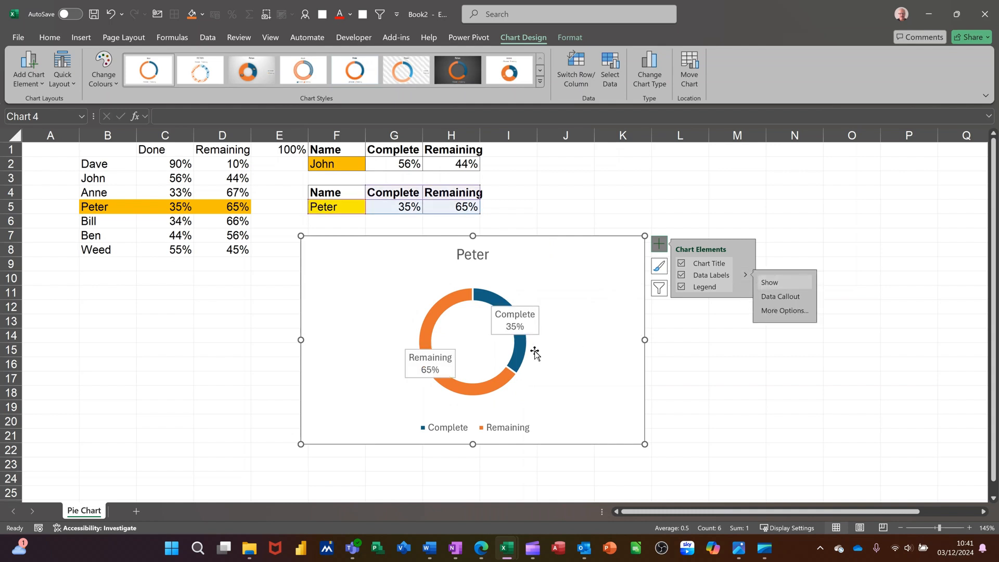
# Move the Remaining callout outward, clear of the ring, and delete the chart's legend
pyautogui.click(531, 326)
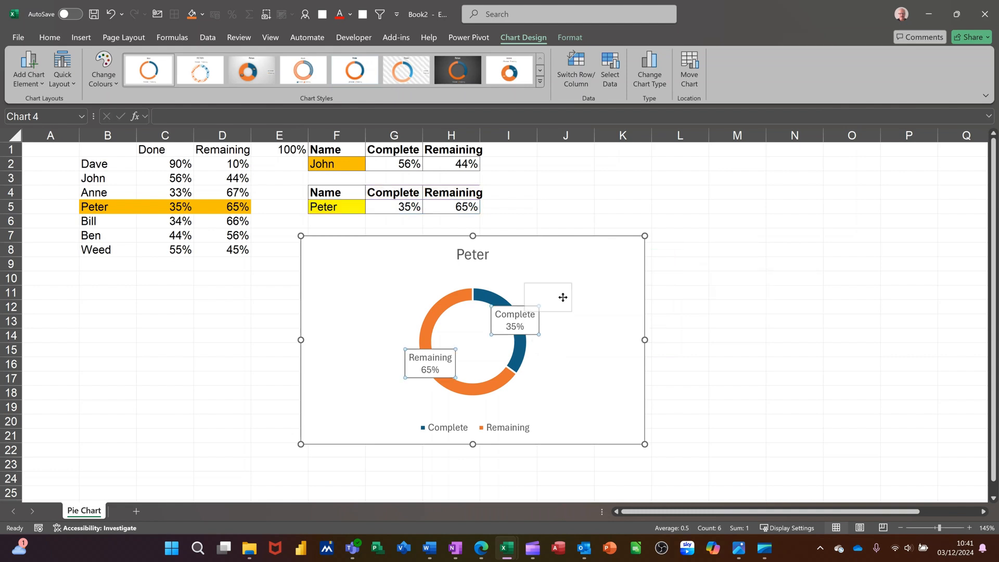
pyautogui.moveTo(410, 350); pyautogui.dragTo(355, 337)
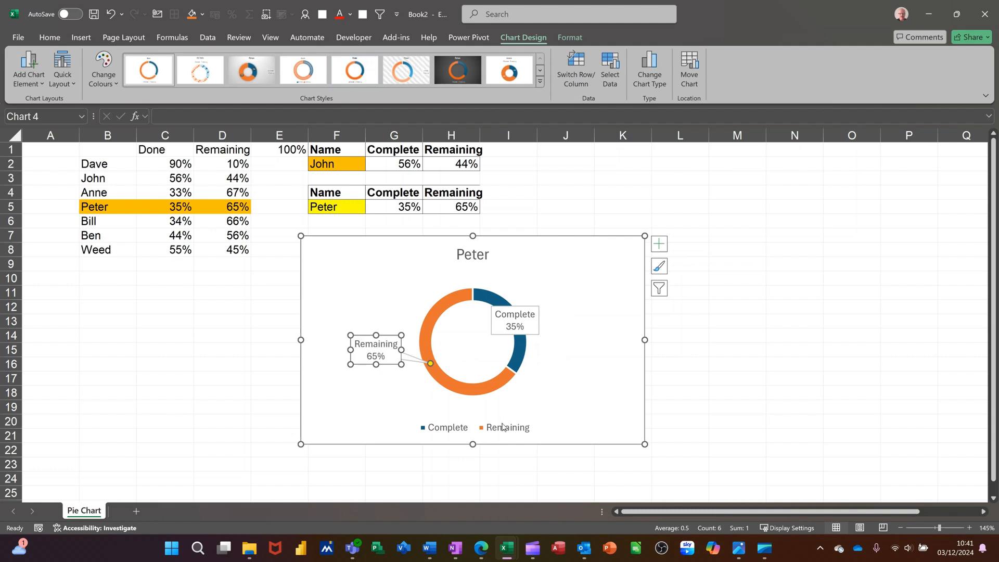
pyautogui.click(503, 426)
pyautogui.press('Delete')
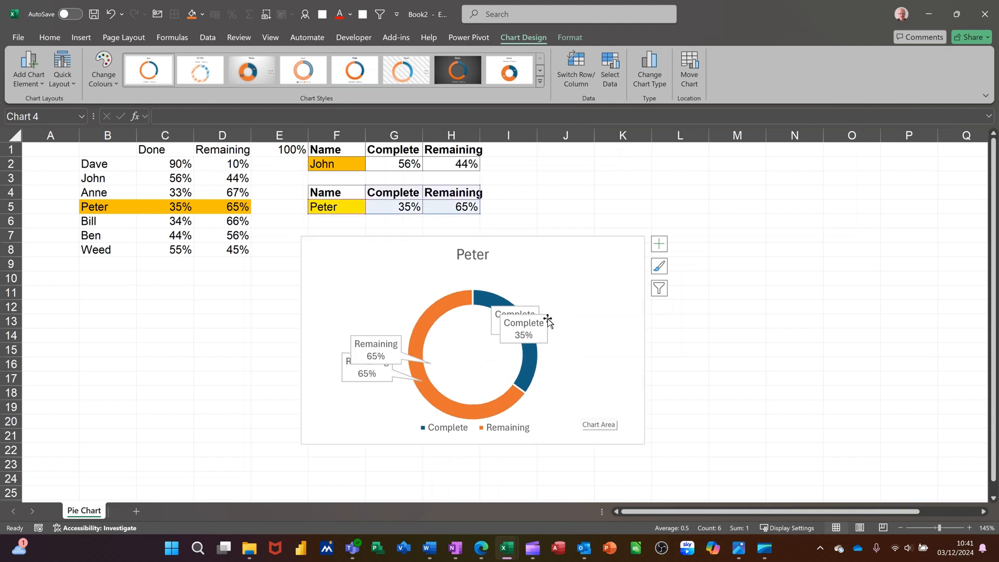